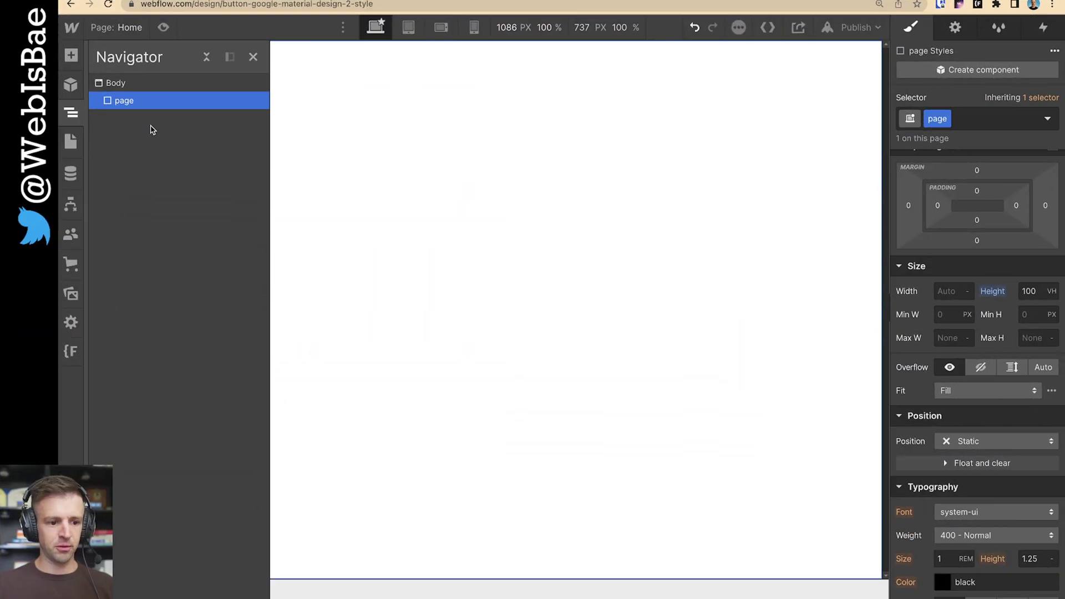
Add a link block to the page element
scroll(976, 332, up, 2)
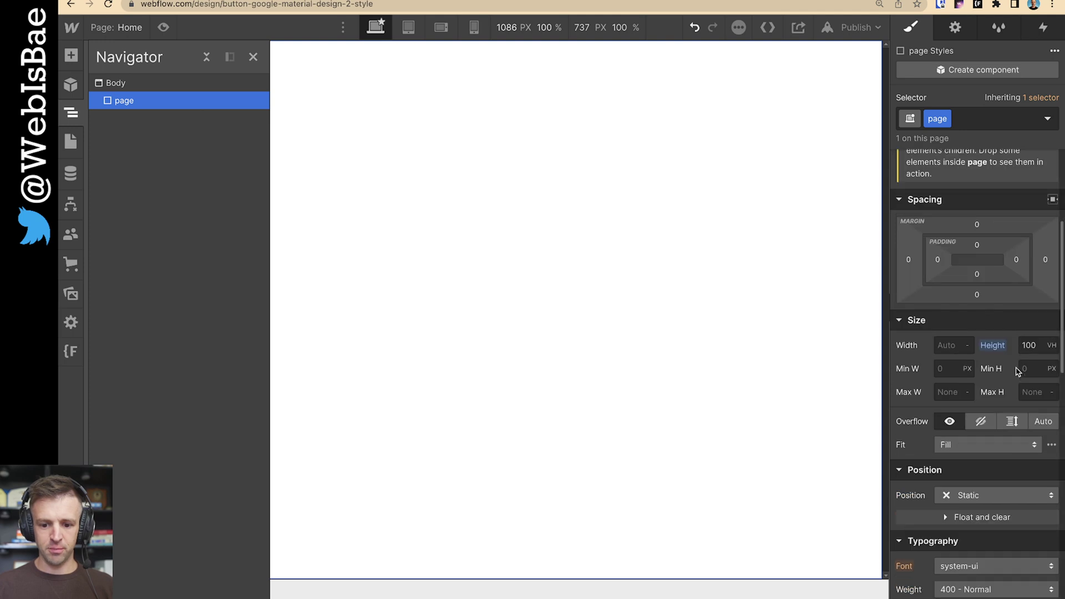
scroll(1030, 347, up, 7)
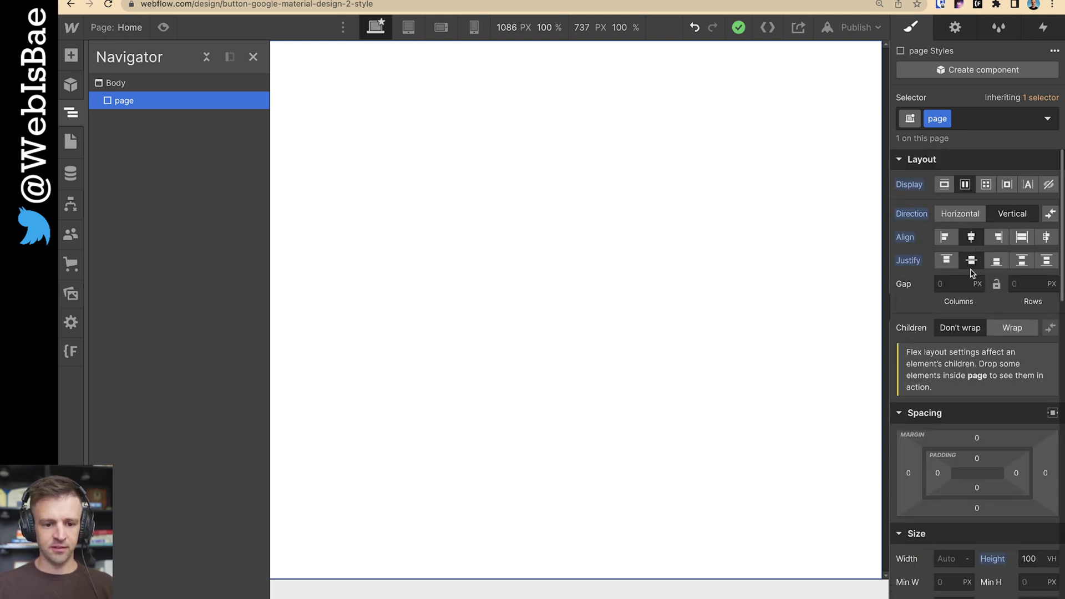
click(71, 55)
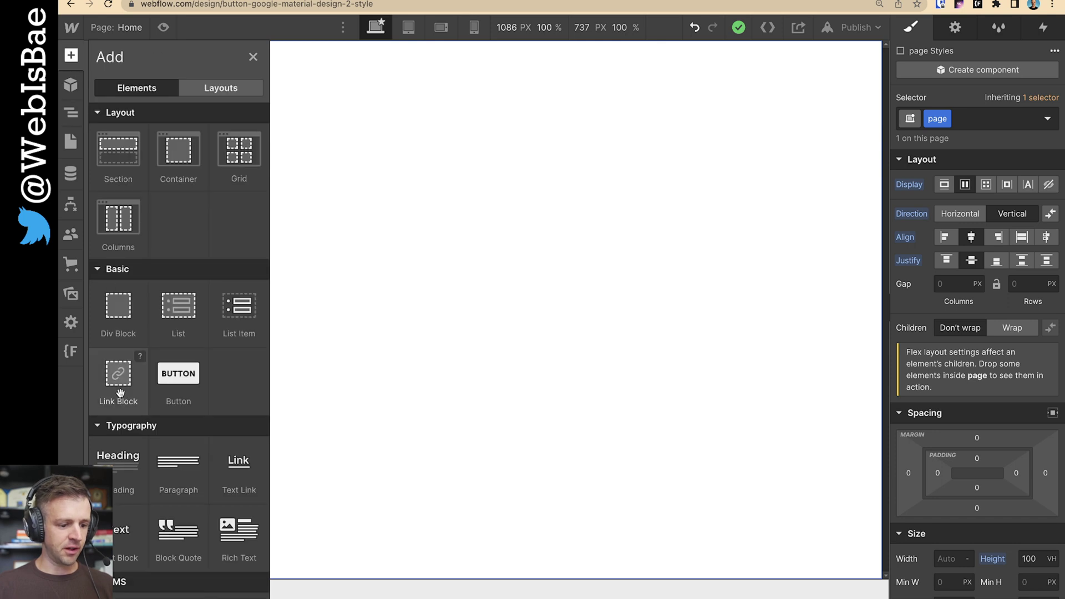
drag(119, 382, 444, 314)
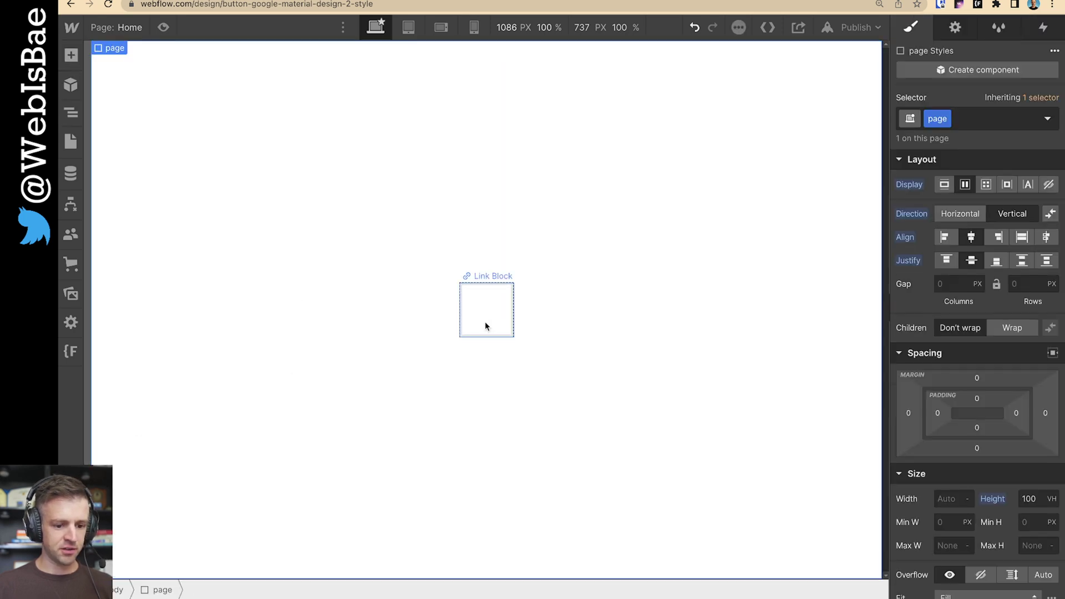
Add a text block inside the link block and delete the extra text block outside it
click(71, 55)
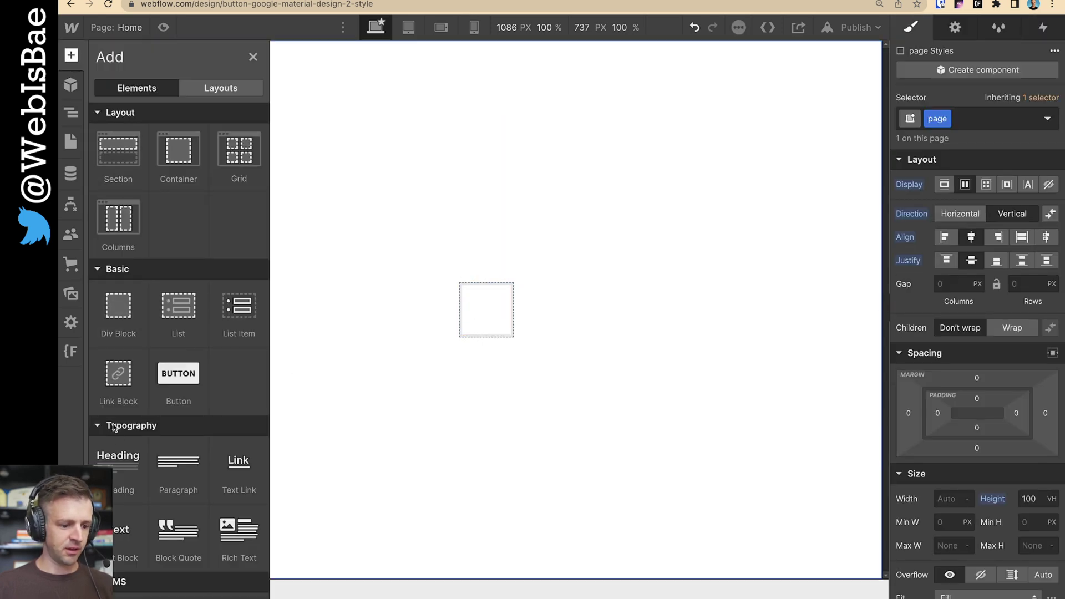
drag(122, 527, 143, 136)
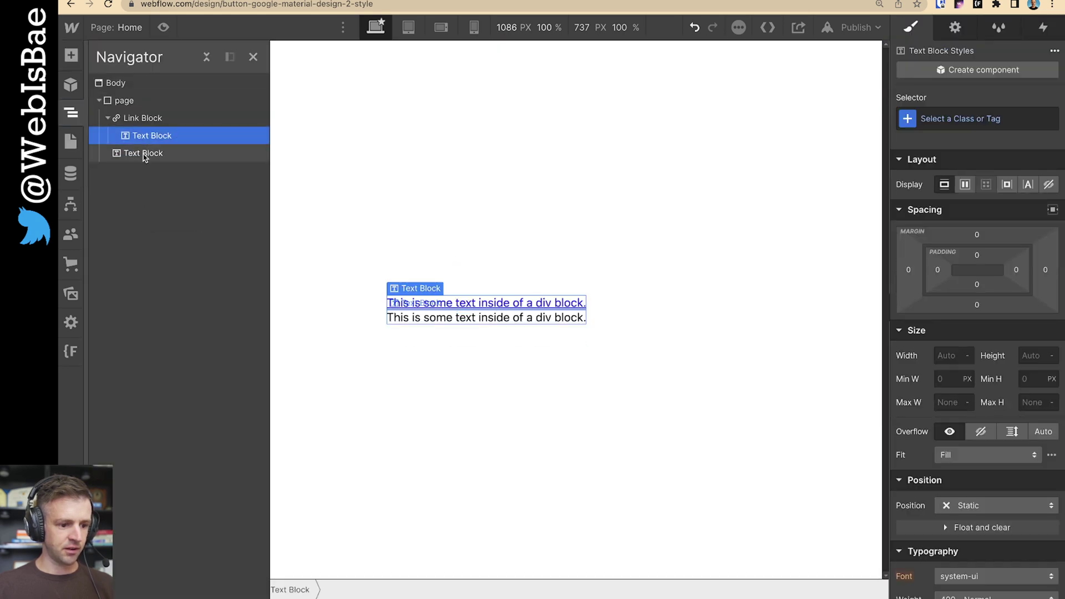
click(144, 154)
key(Delete)
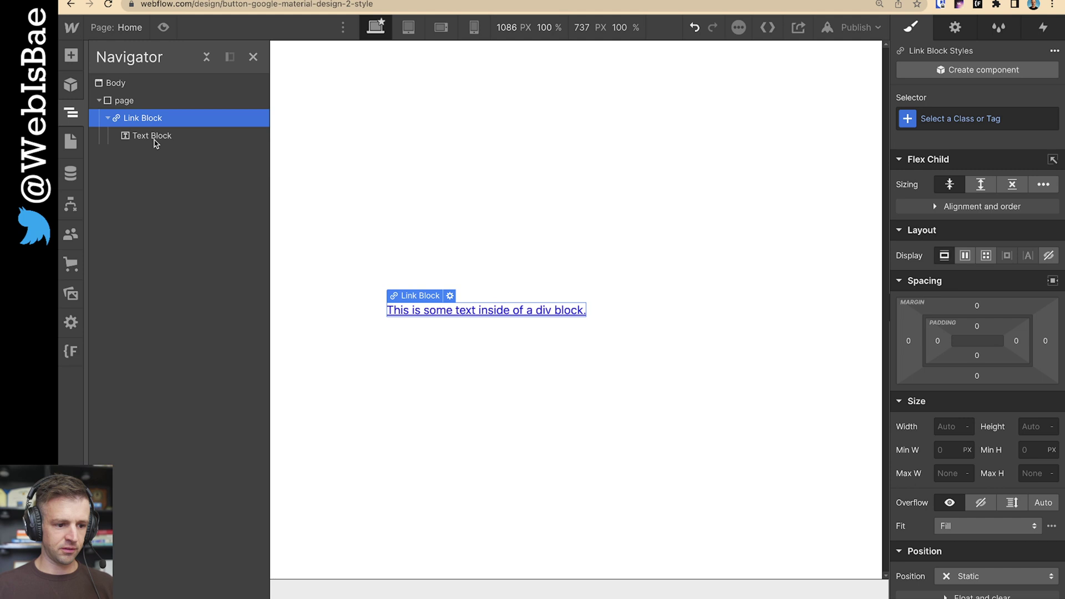
Add a div block inside the link block, below the text block
click(73, 55)
drag(118, 305, 160, 150)
Set the link block's padding to 1rem on all four sides
click(147, 117)
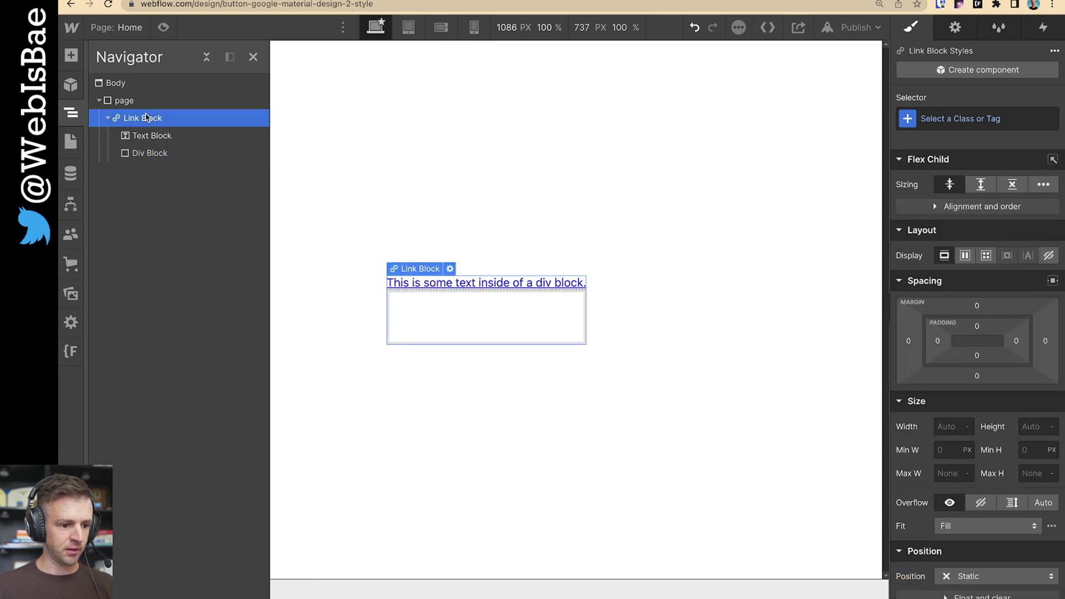
click(976, 326)
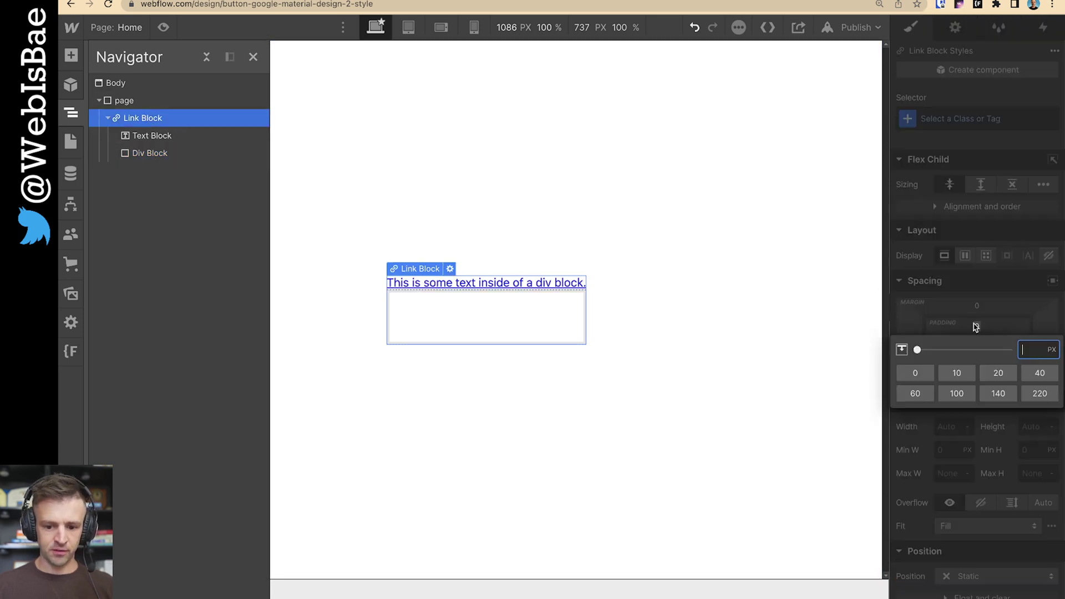
text(1rem)
key(Return)
drag(977, 327, 980, 327)
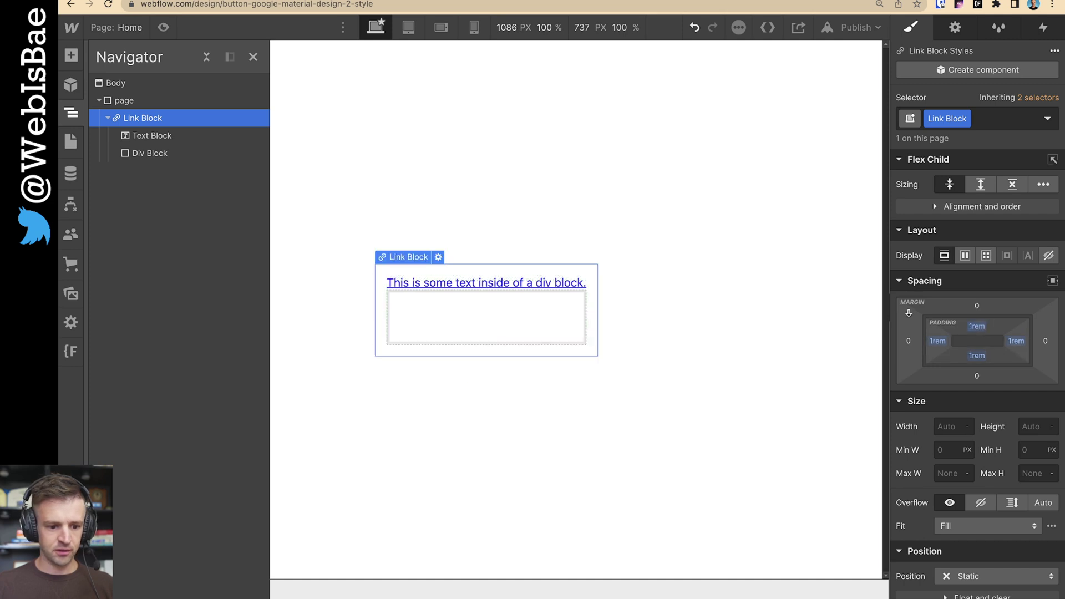
click(183, 139)
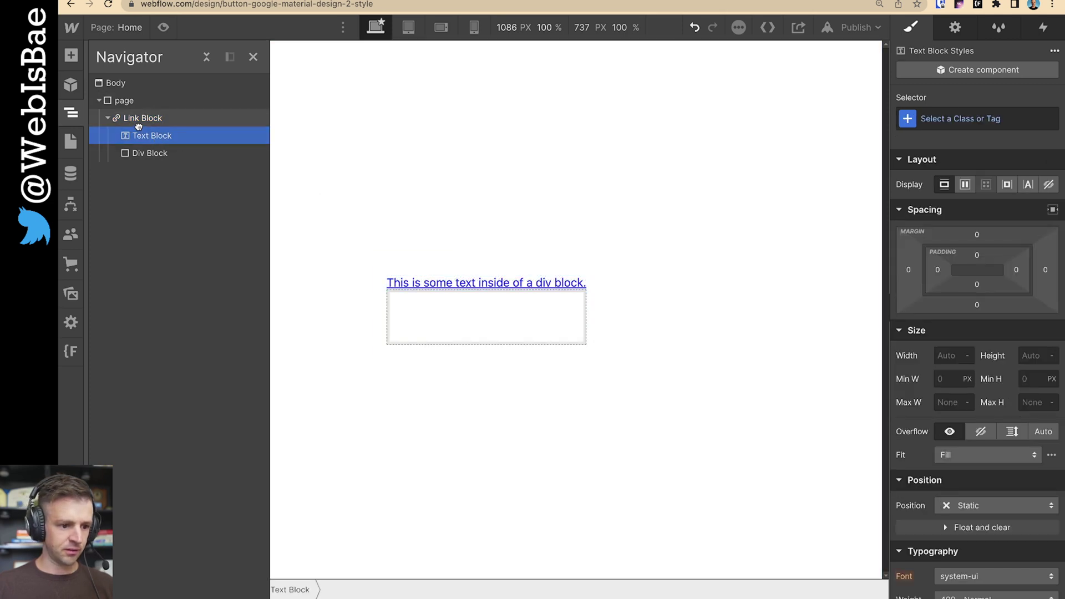
key(z)
click(423, 305)
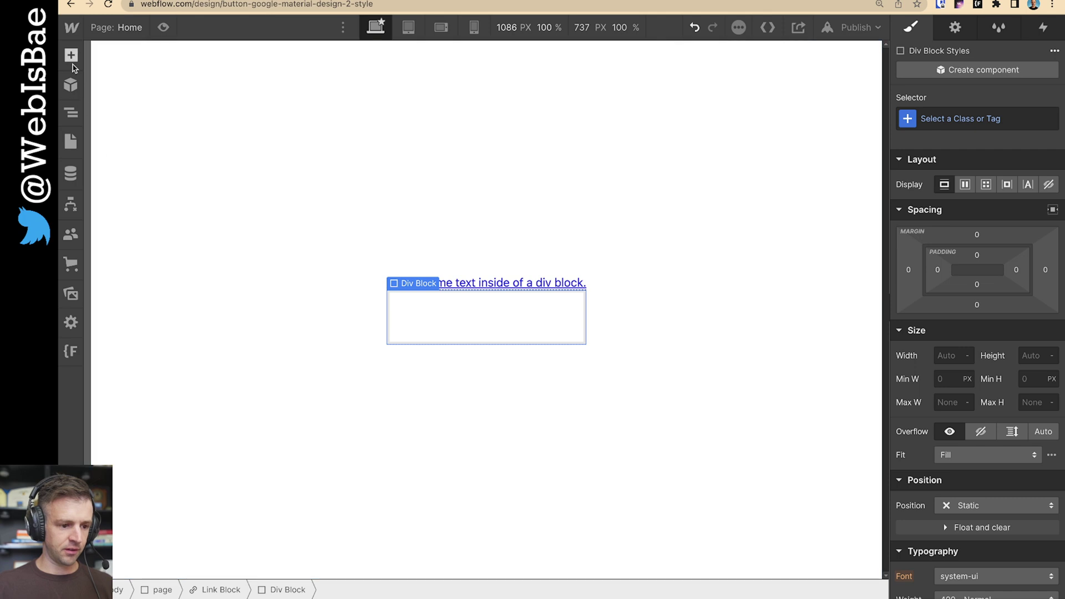
click(70, 142)
click(71, 113)
Remove the underline from the link block's text and set its text color to white (ffffff)
click(143, 118)
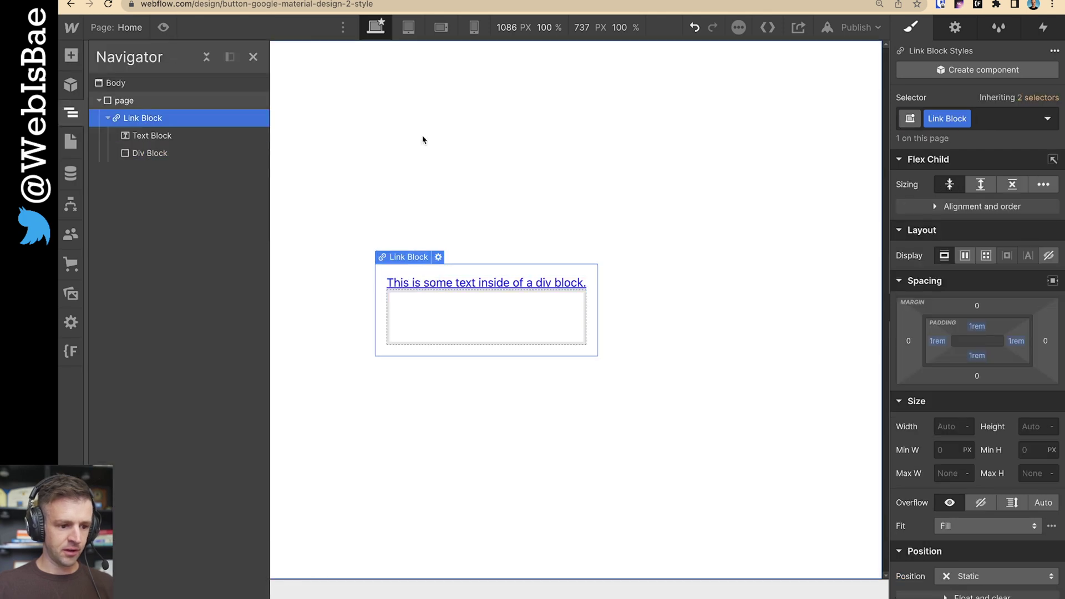
scroll(976, 433, down, 5)
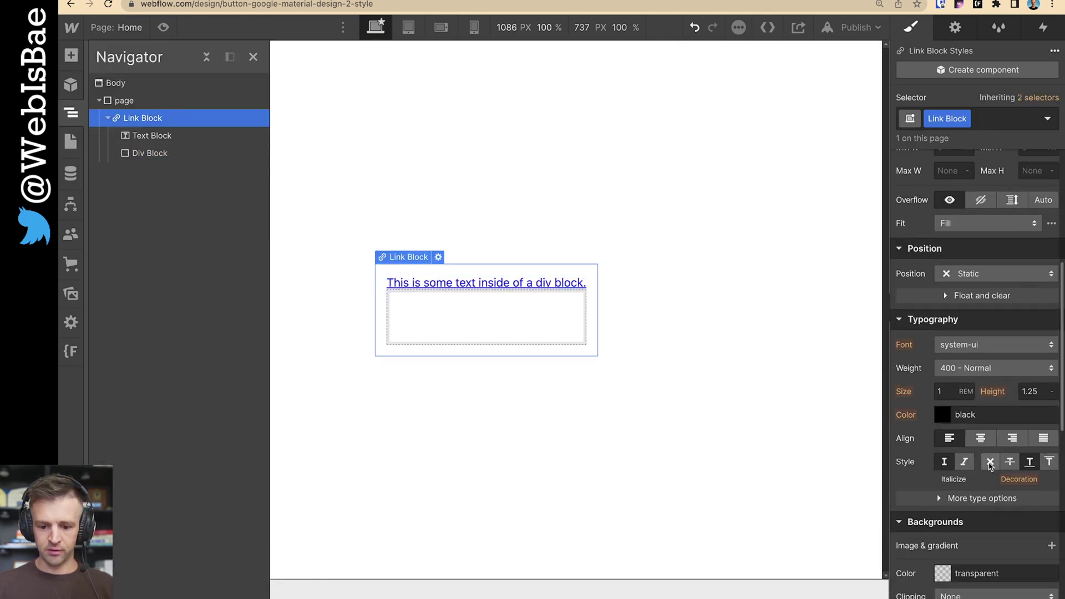
click(990, 463)
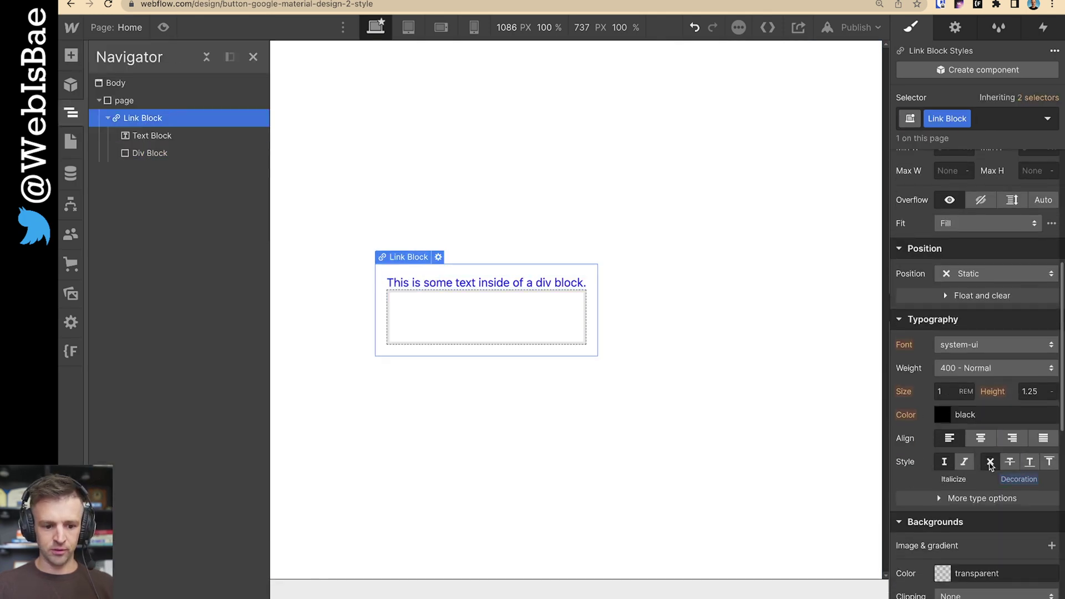
click(942, 415)
text(ffffff)
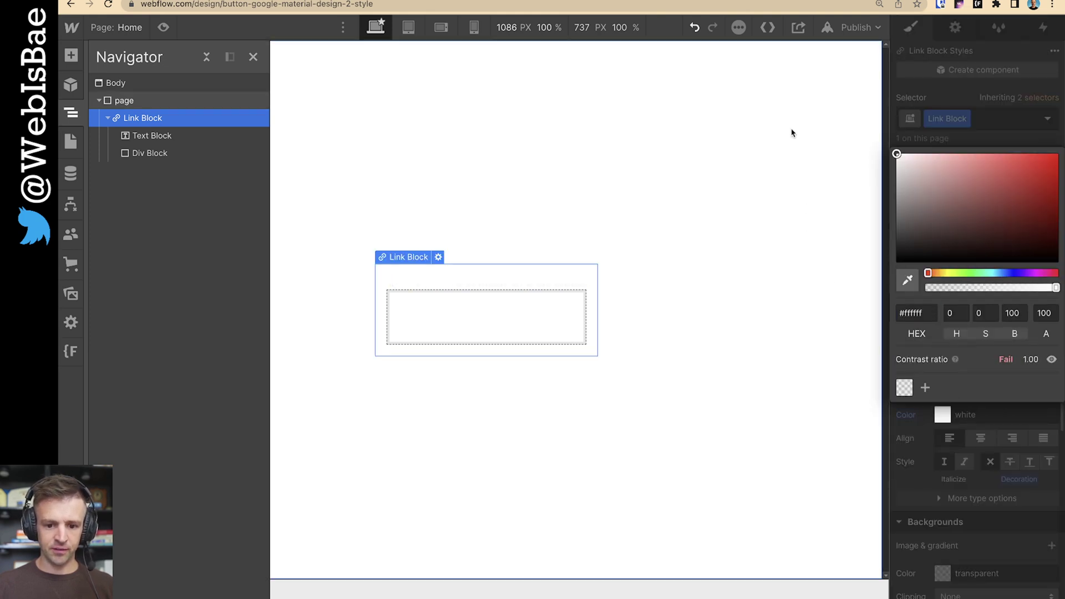
key(Return)
Give the link block a purple background color, #7700e7
scroll(951, 472, down, 3)
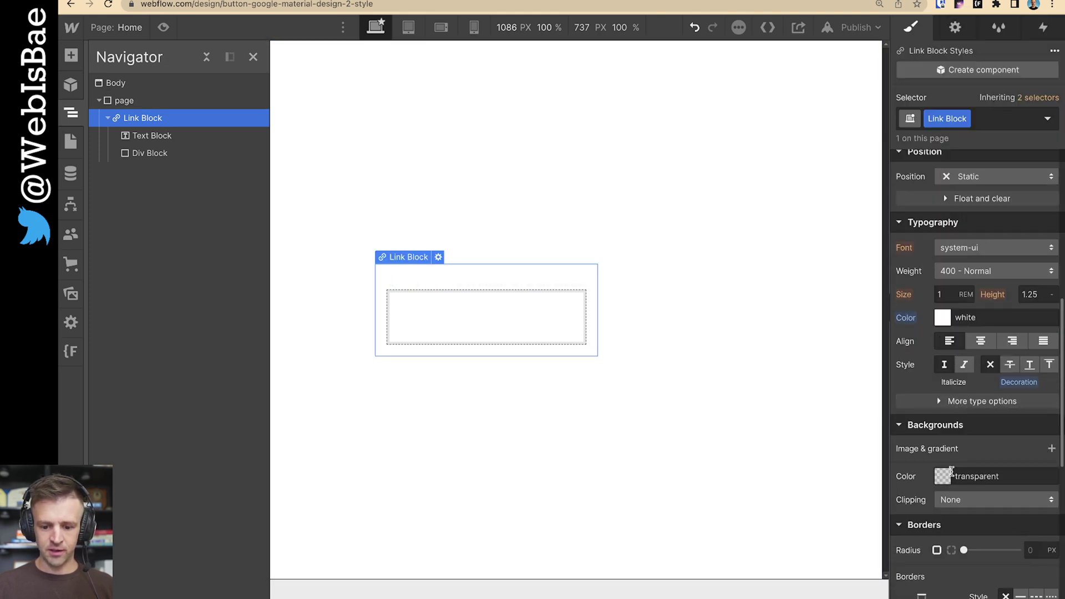
click(942, 484)
drag(985, 361, 1023, 361)
drag(1042, 288, 1059, 253)
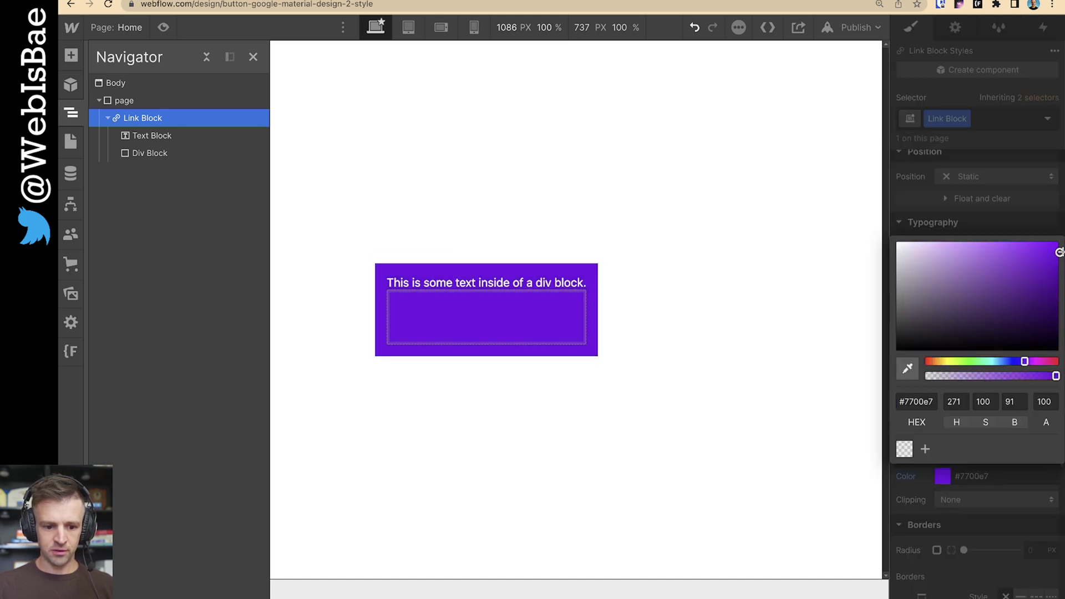
click(791, 278)
Round the link block's corners with a border radius of 8 px
click(593, 272)
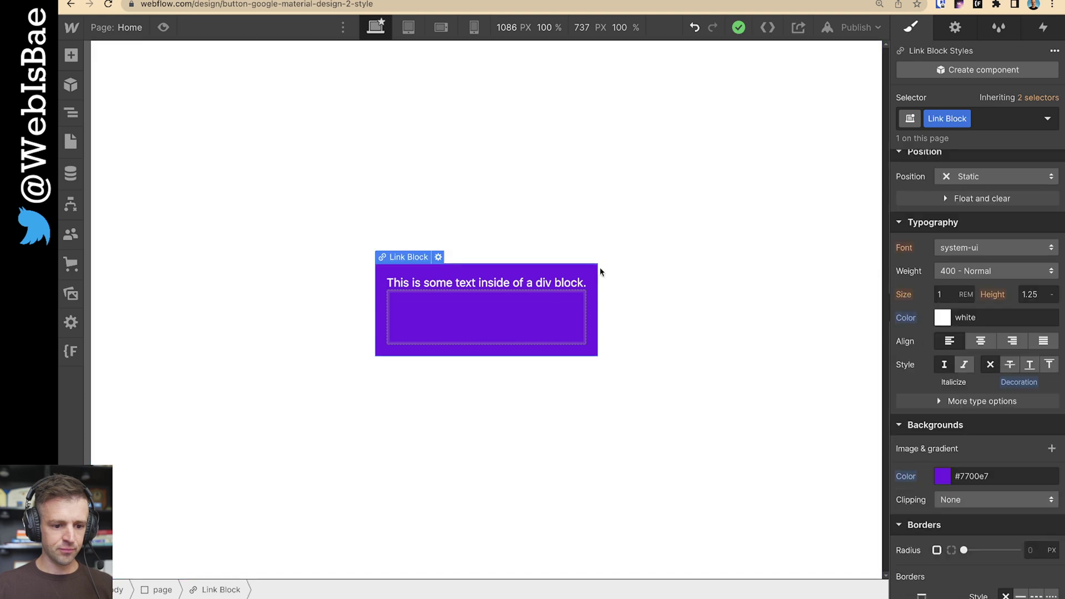
scroll(1013, 306, down, 5)
click(1029, 192)
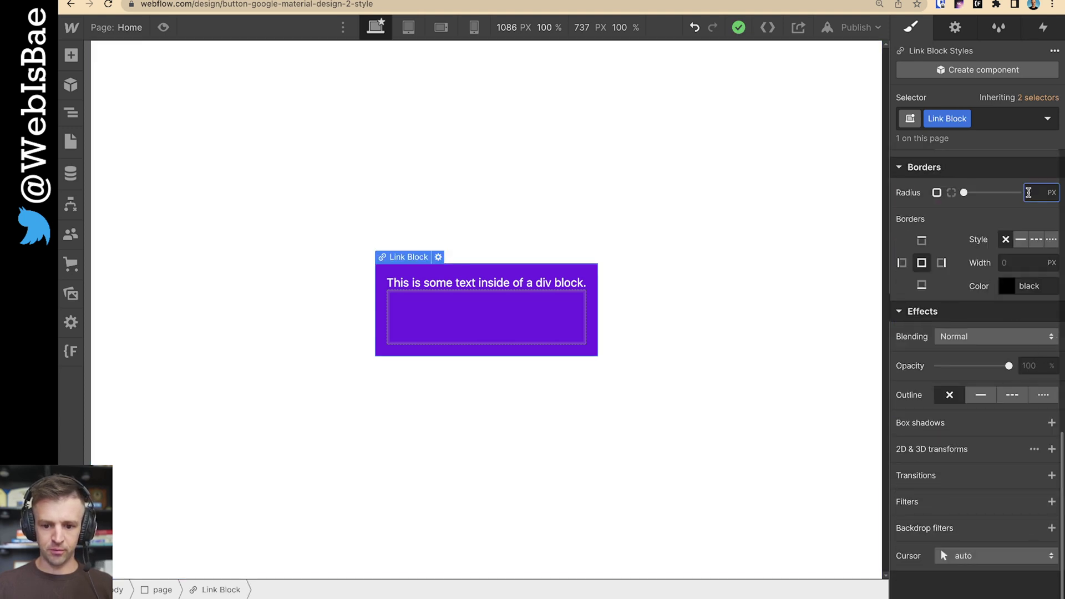
text(8)
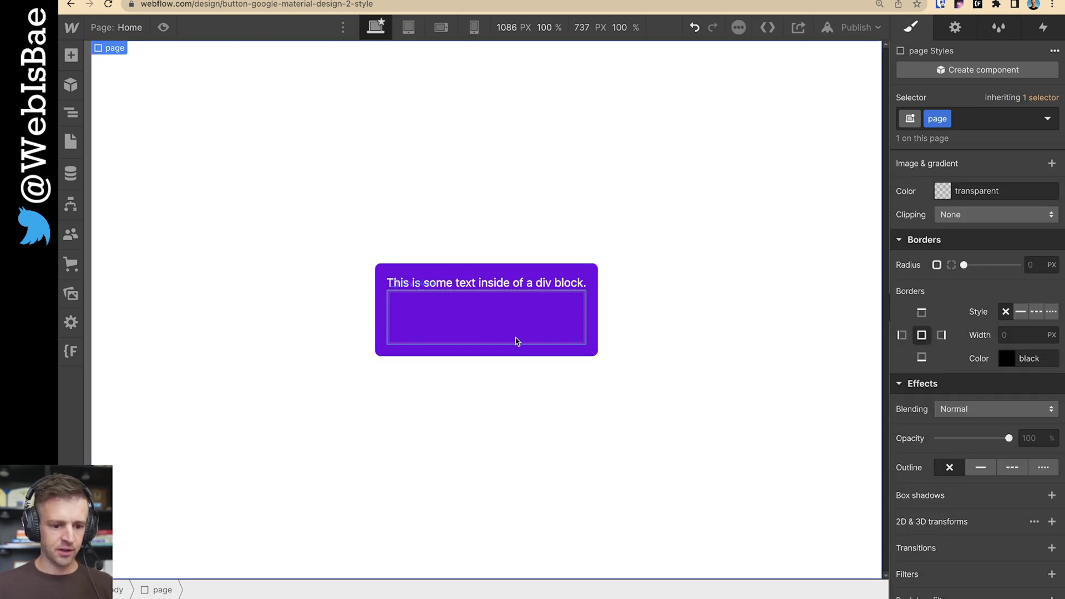
Assign a new class named circle to the div block inside the link block
click(511, 340)
click(70, 112)
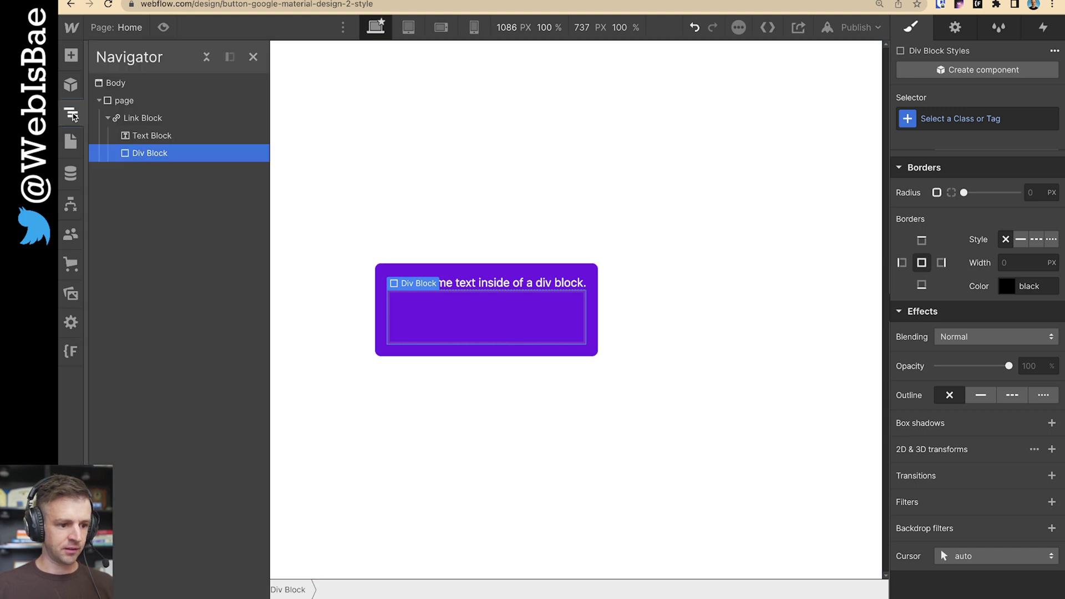
click(973, 120)
text(circle)
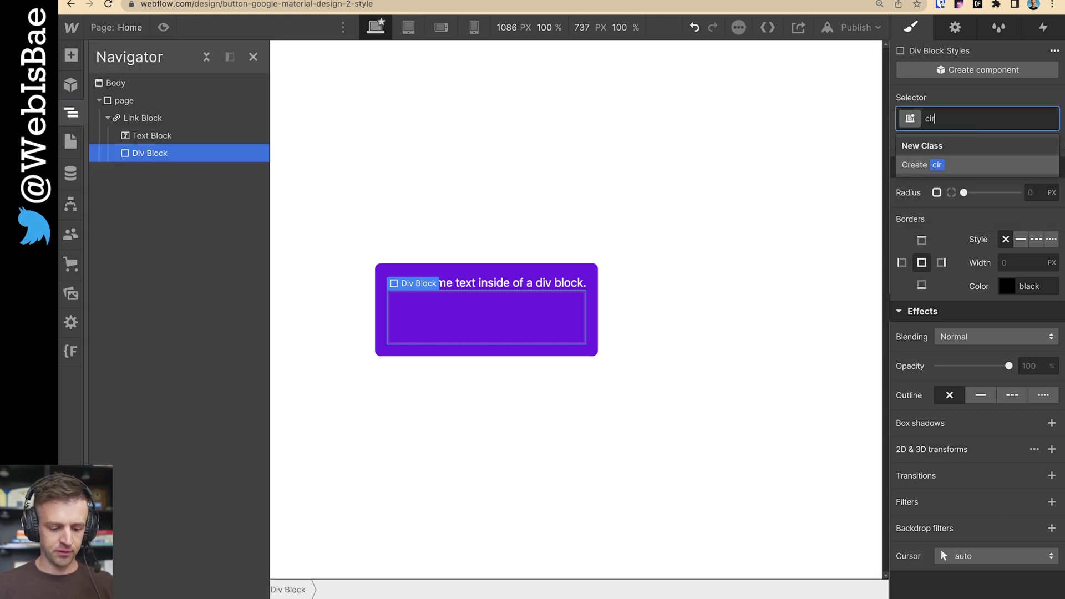
key(Return)
Set the circle element's position to absolute
scroll(987, 318, up, 10)
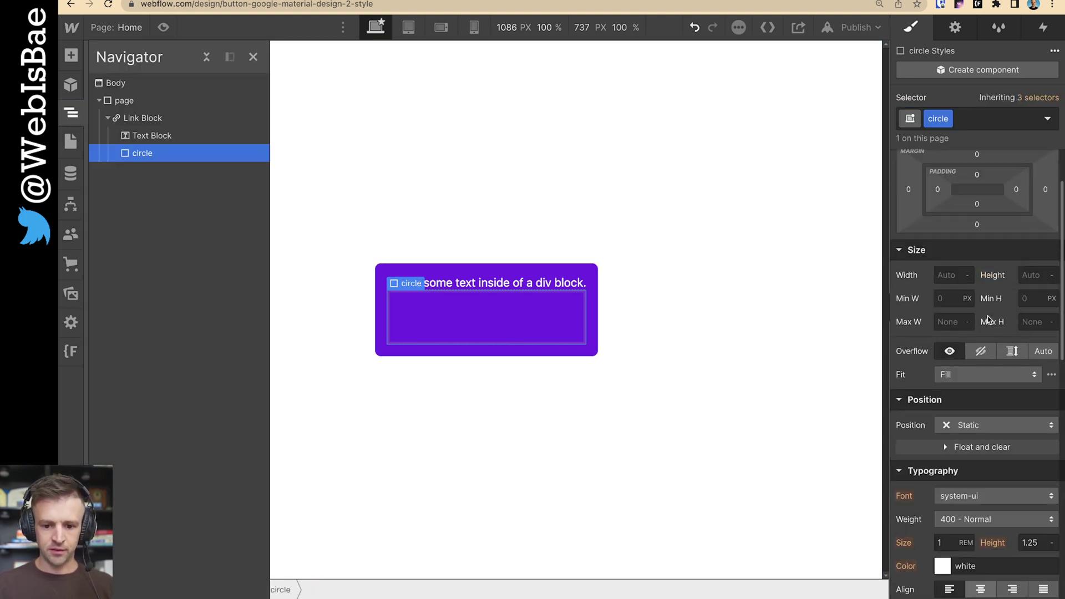
click(966, 426)
click(970, 460)
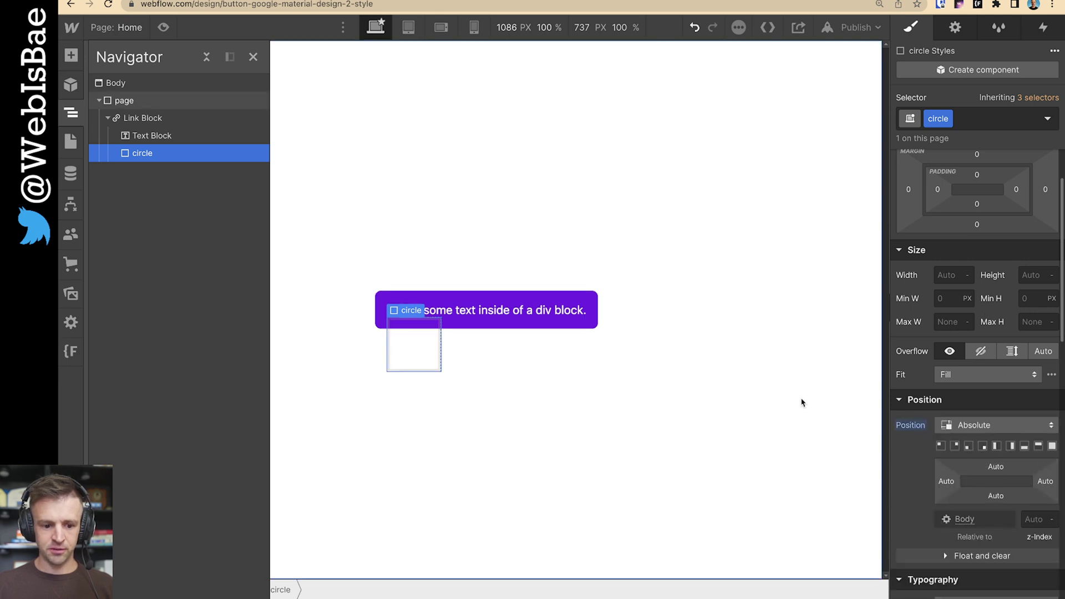
Set the link block's position to relative and anchor the circle to its top-left corner at 0% top and 0% left
click(383, 321)
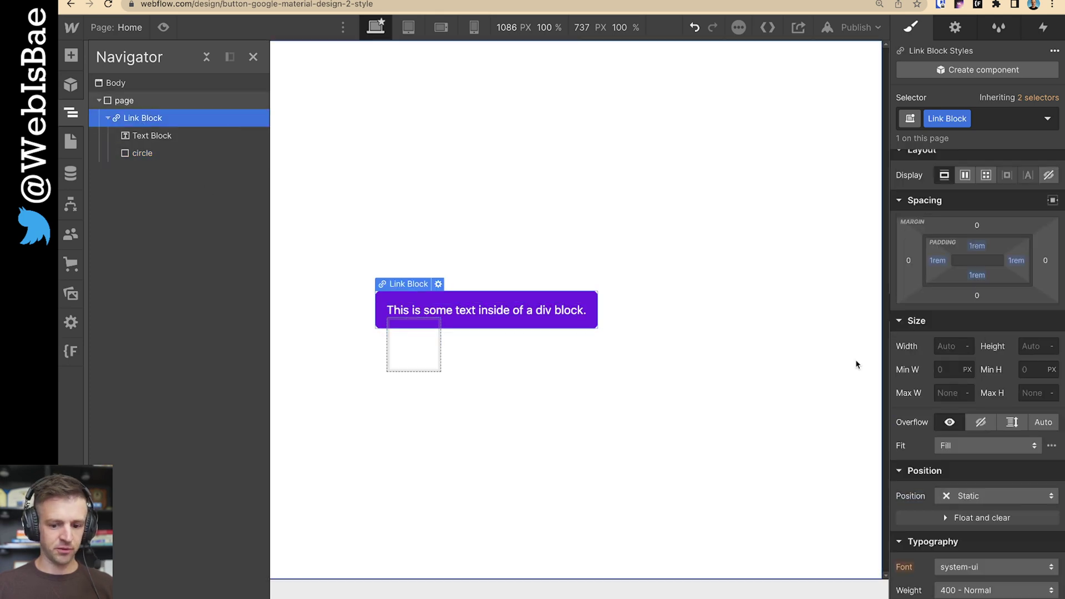
click(968, 495)
click(967, 475)
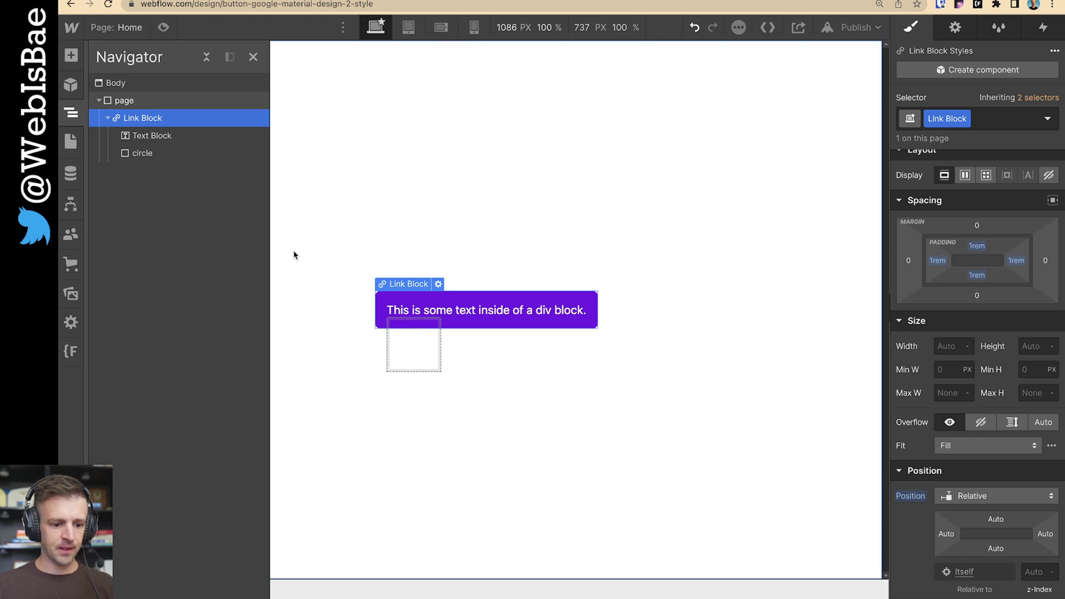
click(939, 446)
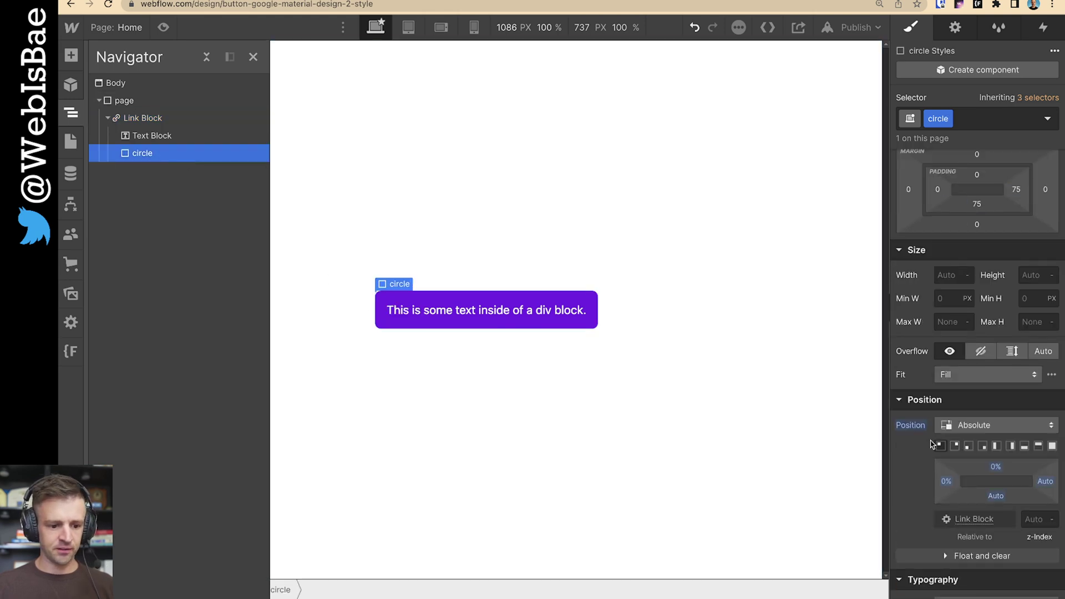
Replace the placeholder text in the text block with "Button"
double_click(507, 312)
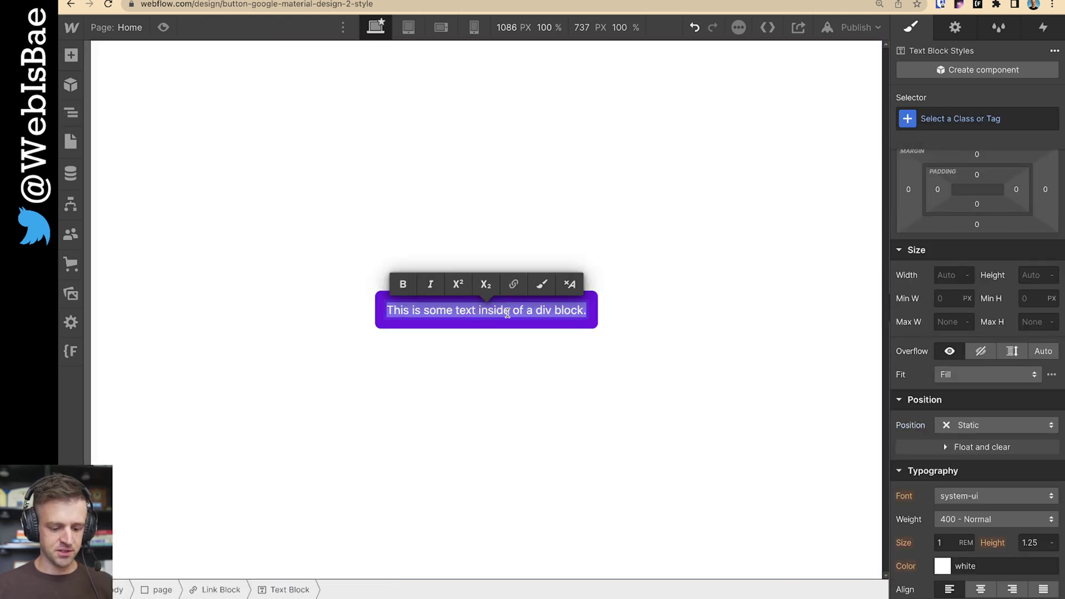
text(Button)
click(537, 361)
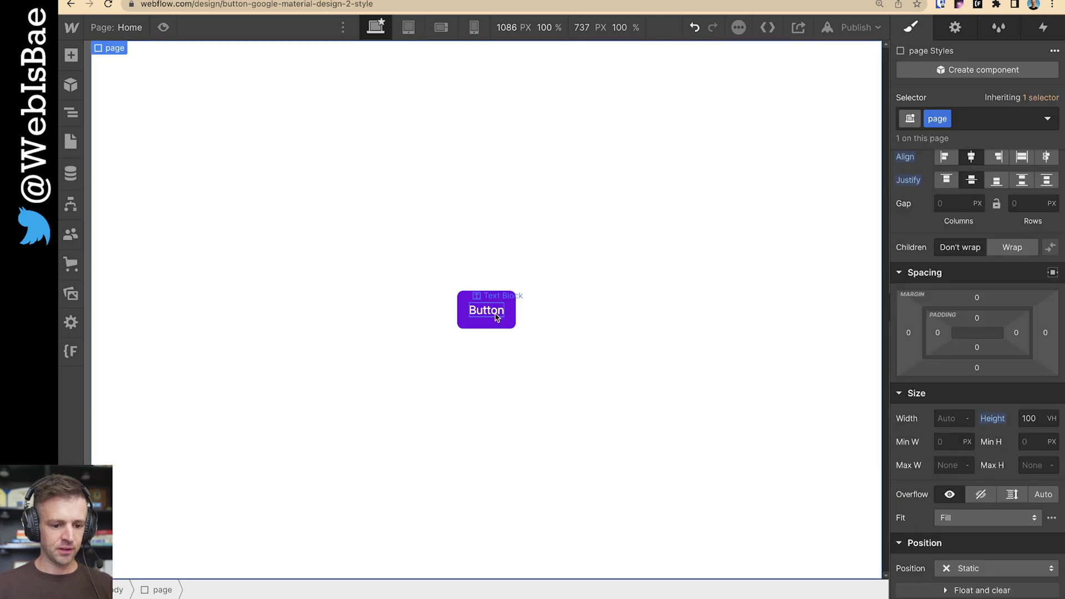
Set the circle element's width and height to 200% each
click(71, 113)
click(142, 153)
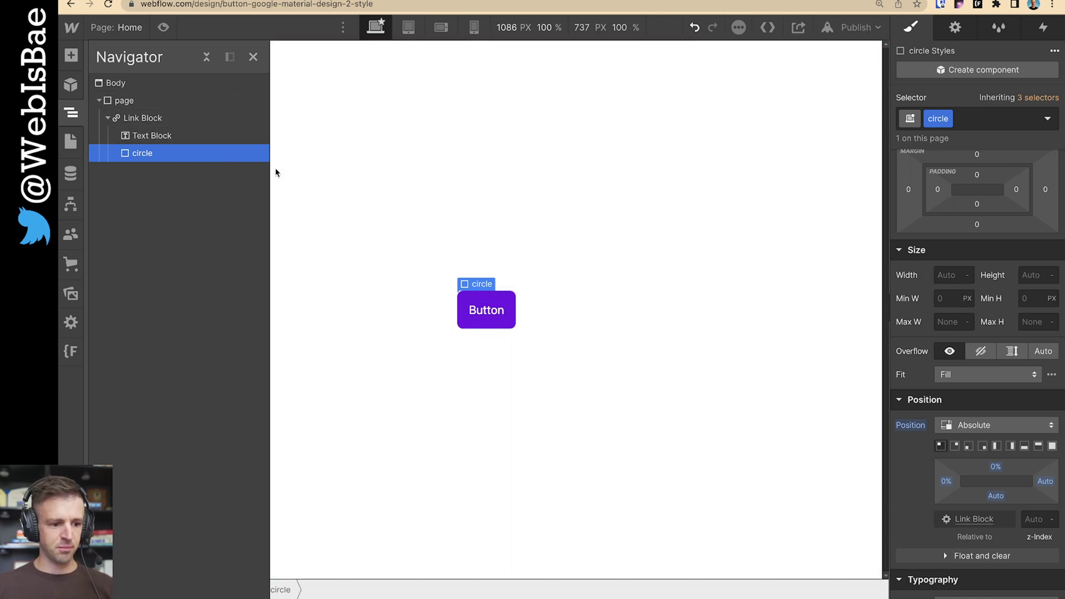
click(942, 275)
text(200%)
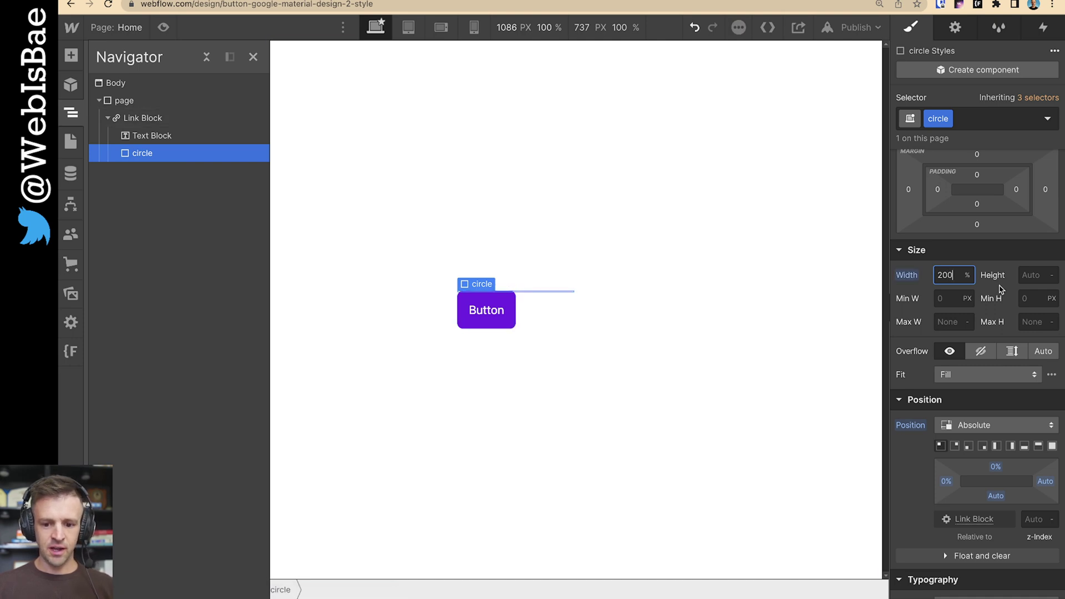
scroll(1001, 289, up, 1)
click(1032, 323)
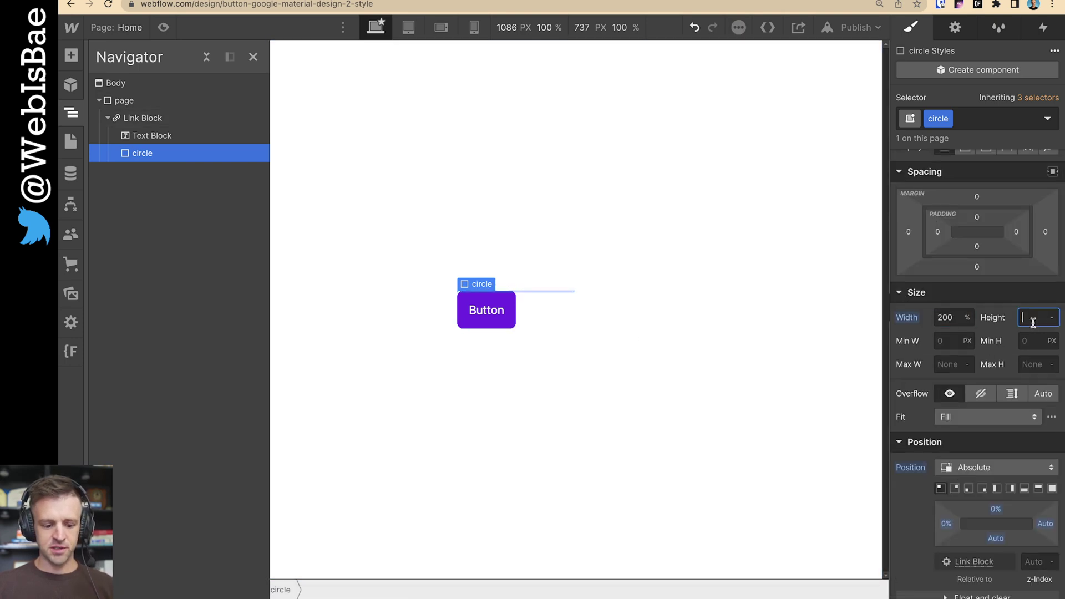
text(200%)
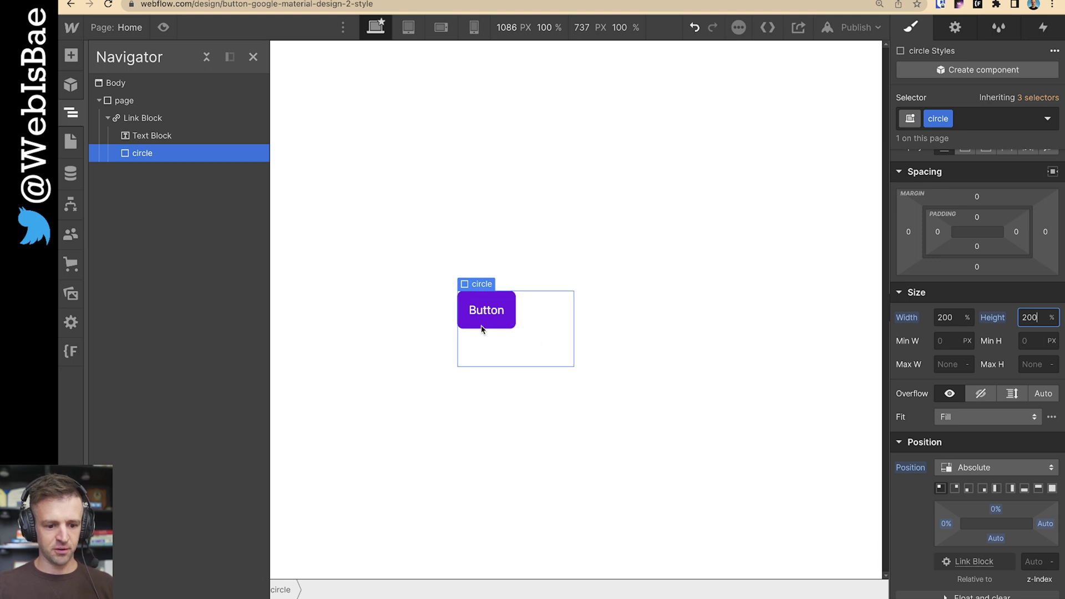
alt+click(992, 317)
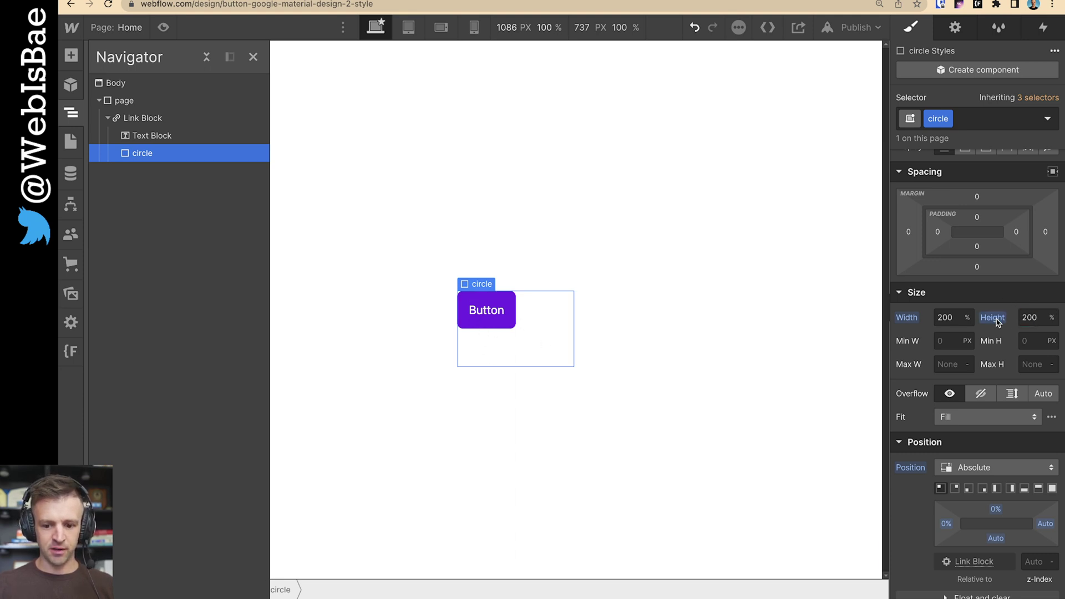
Clear the circle element's height and give it a top padding of 200% instead
click(977, 216)
text(200)
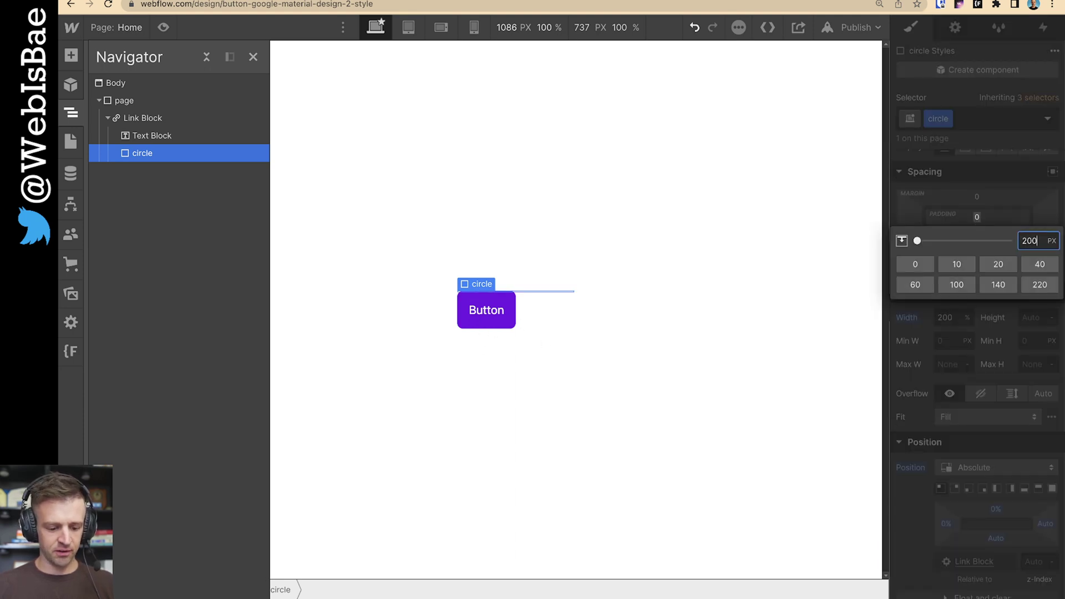
text(%)
key(Return)
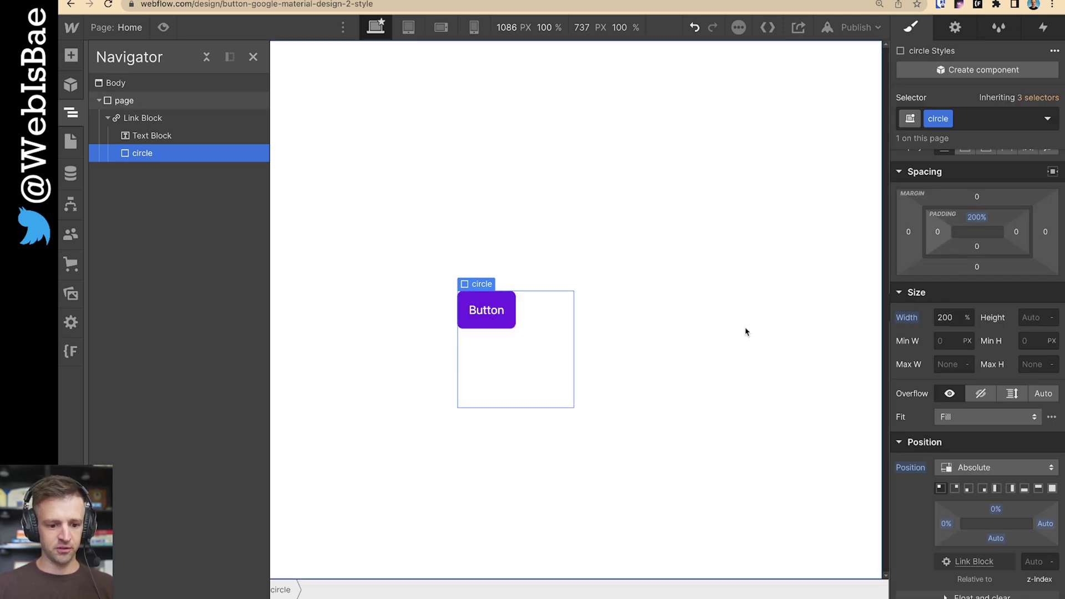
Fill the circle element's background with white (#ffffff) at 30% alpha
scroll(992, 383, down, 10)
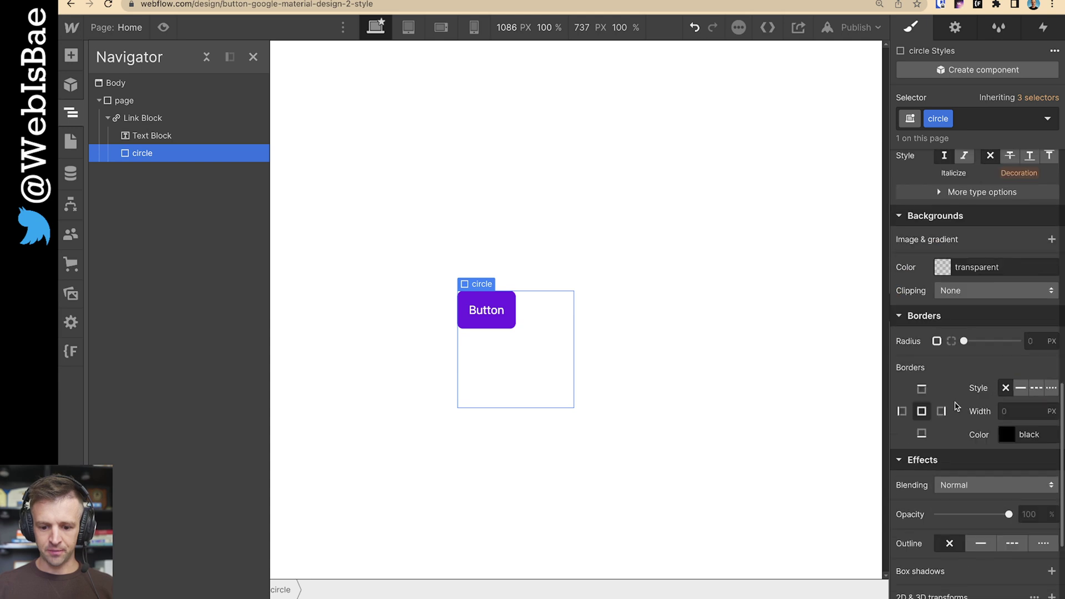
click(943, 267)
drag(943, 117, 896, 34)
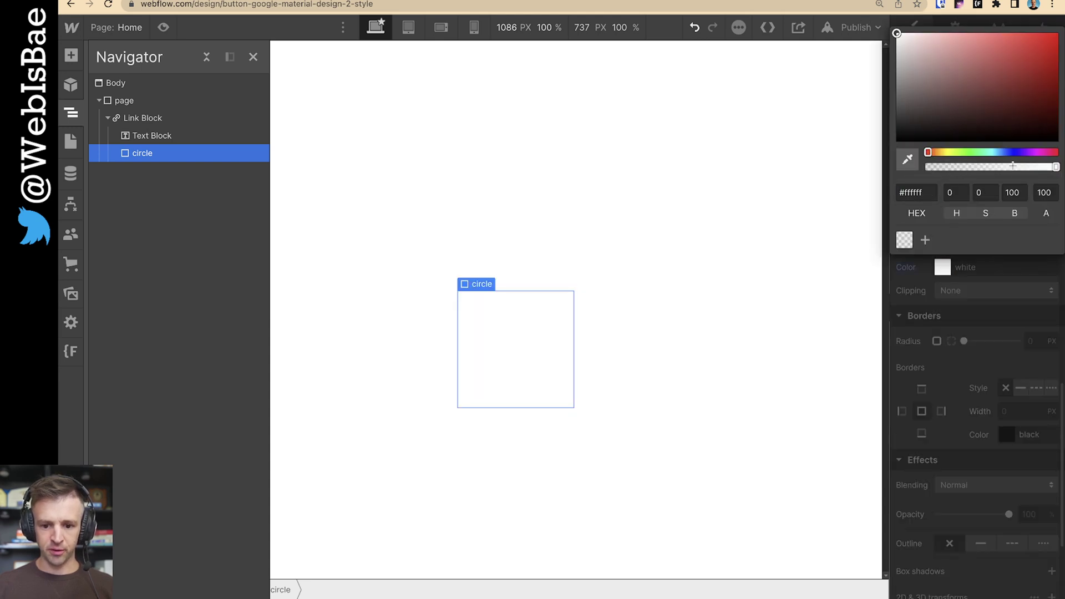
double_click(1045, 192)
text(30)
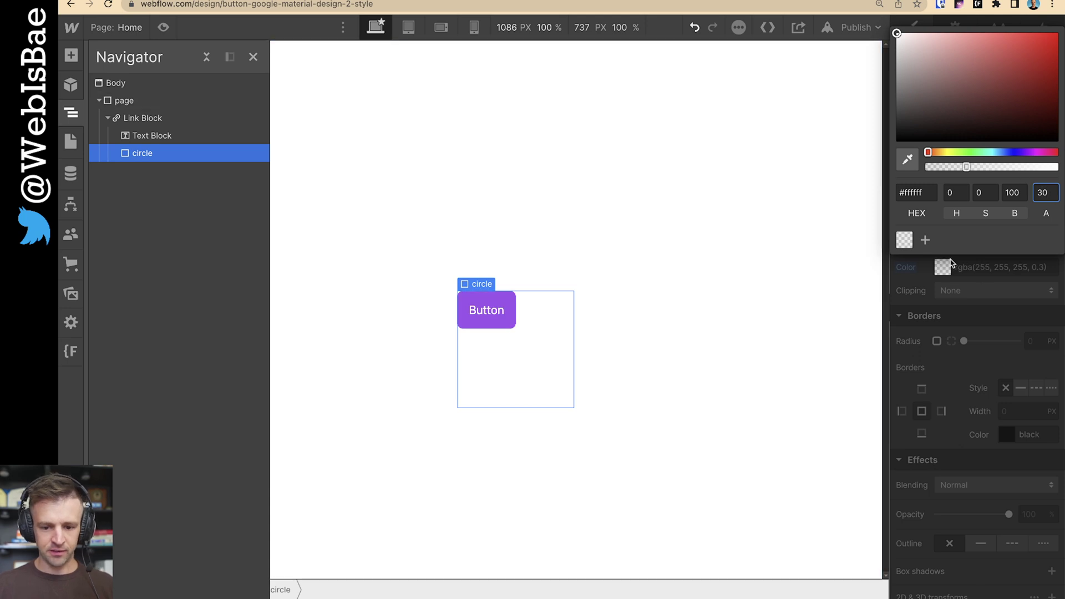
click(992, 333)
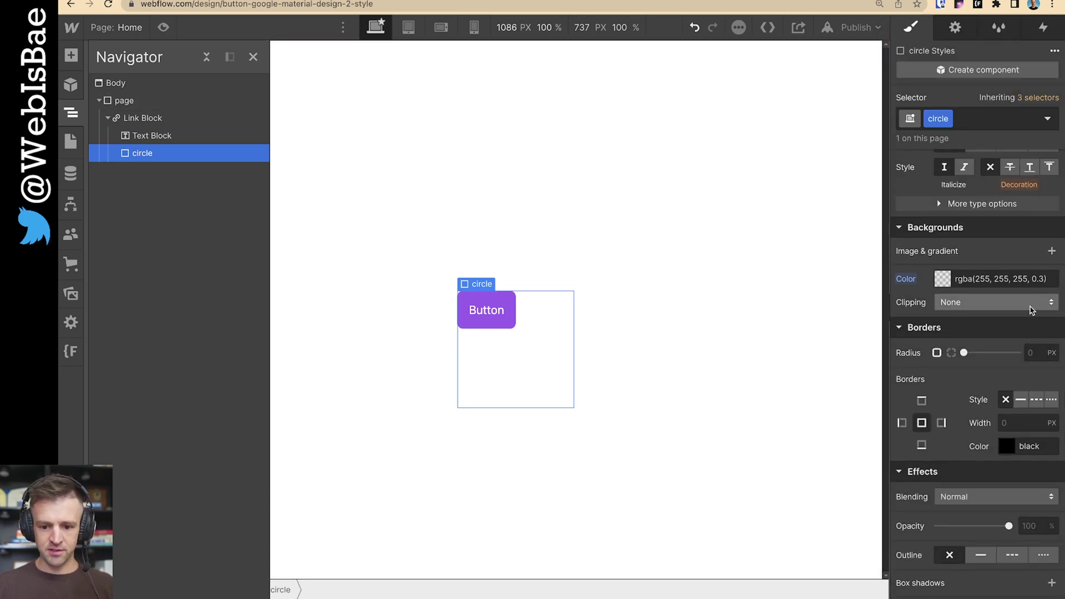
Round the circle element's corners with a border radius of 100vw
click(1035, 352)
text(100vw)
key(Return)
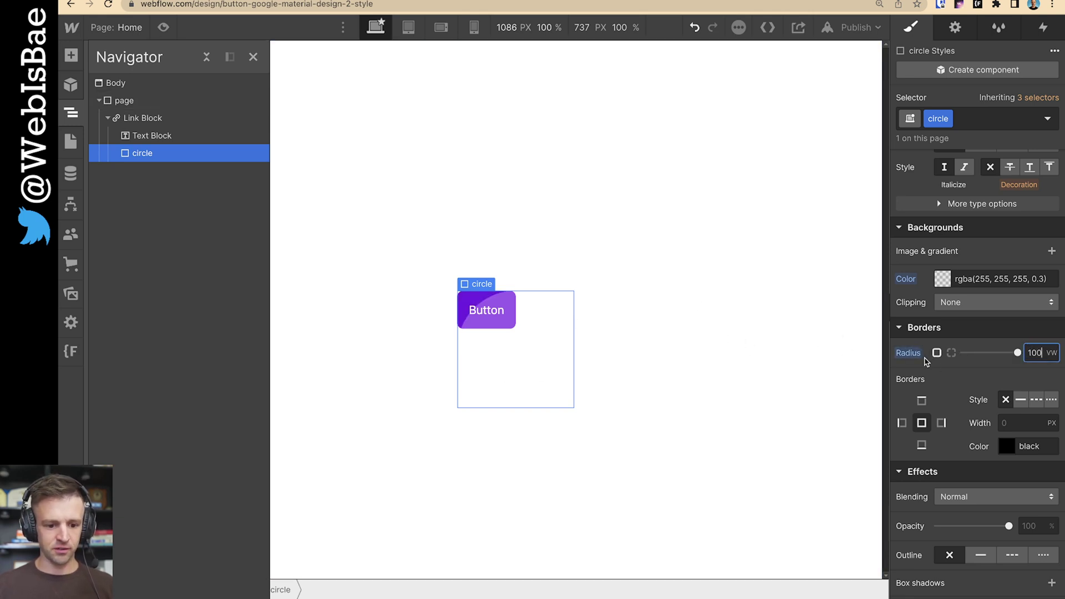
Give the text block inside the link block a new class named "butotn-text"
click(150, 136)
click(946, 120)
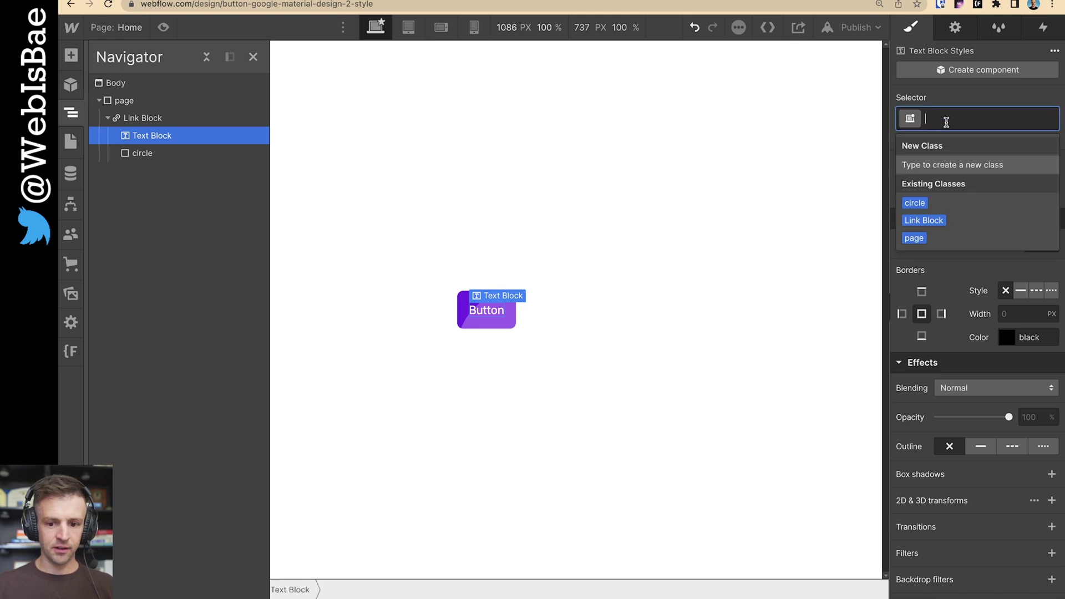
text(butotn-text)
key(Return)
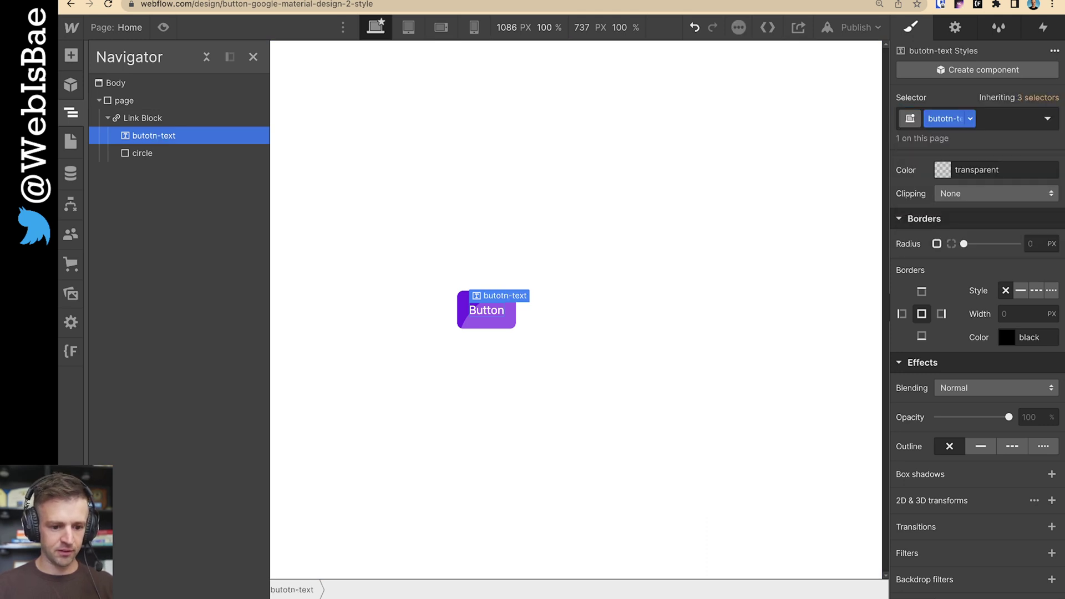
Set the button text's font size to 1.5 rem
scroll(946, 244, up, 5)
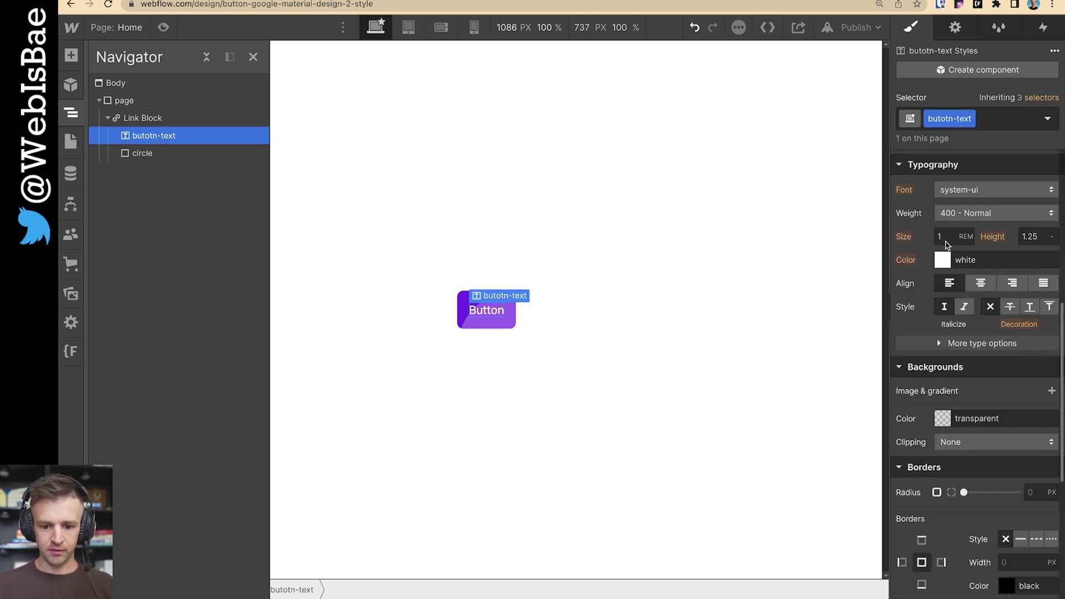
click(945, 242)
text(.5)
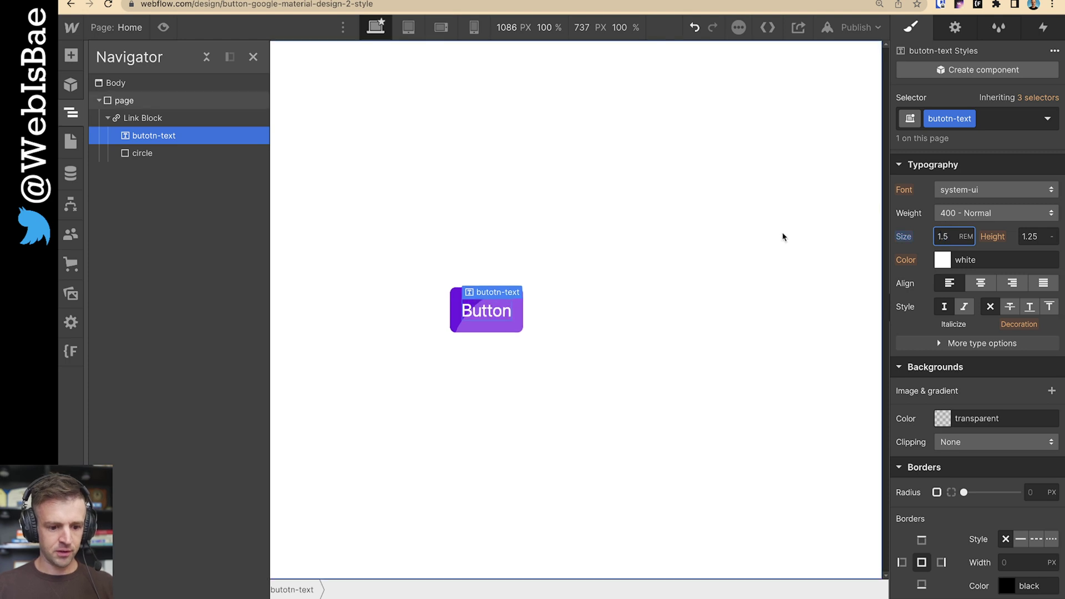
Capitalize the button text in all uppercase and set its letter spacing to 0.03 em
click(981, 343)
click(935, 403)
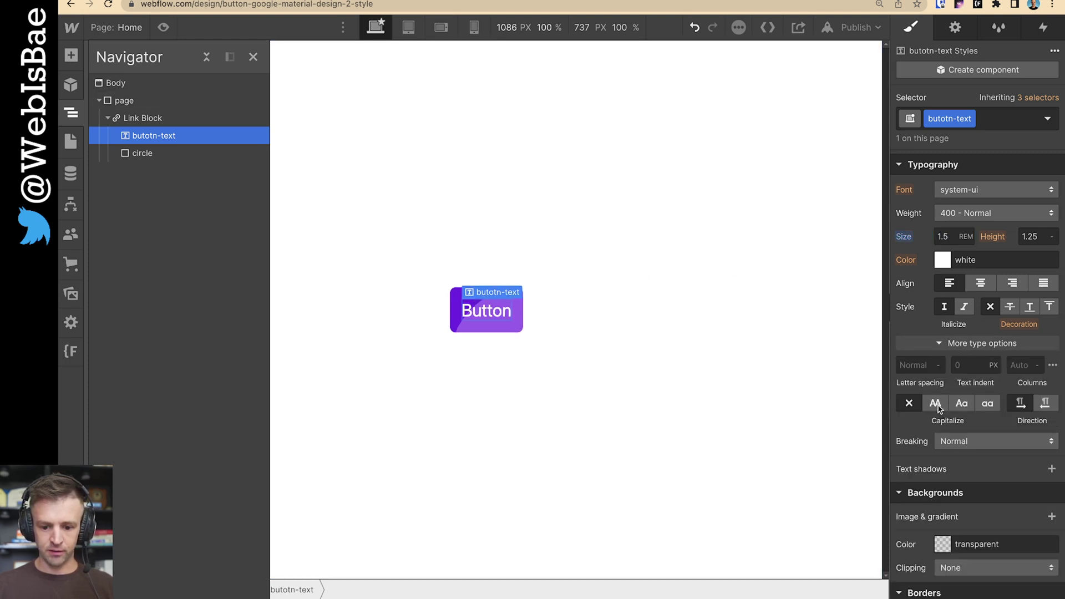
click(669, 367)
click(457, 328)
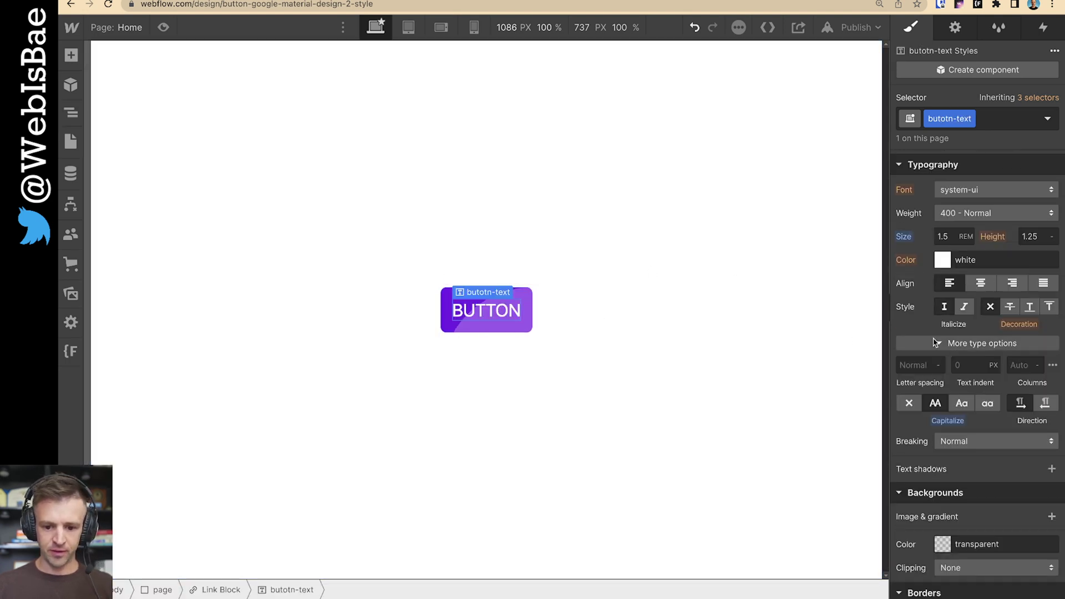
click(920, 365)
text(.03em)
key(Return)
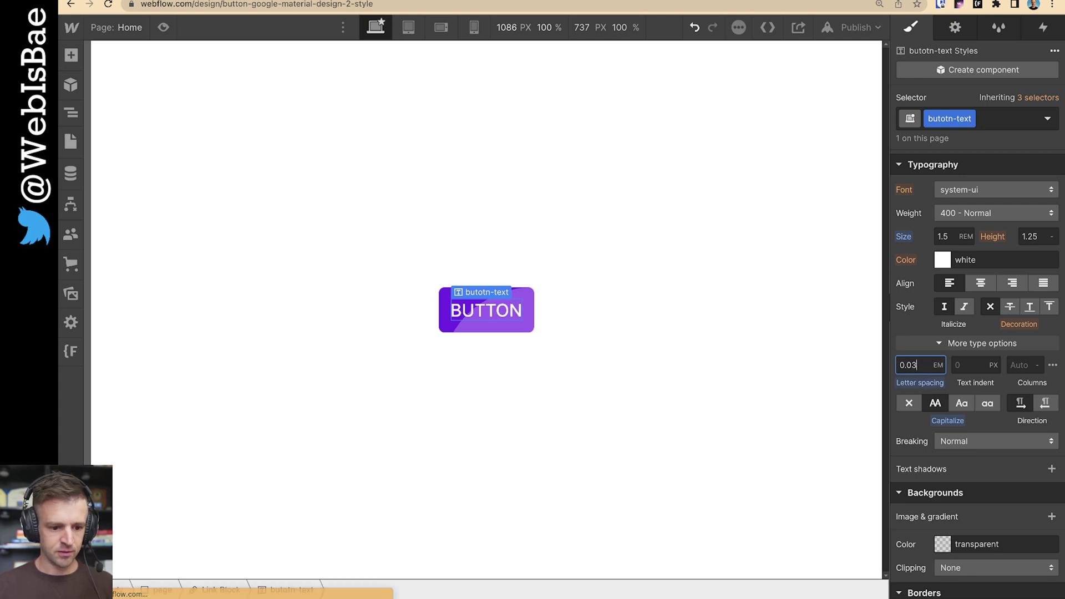
Add a "Mouse move over element" trigger to the Link Block with the "Play mouse animation" action
click(72, 112)
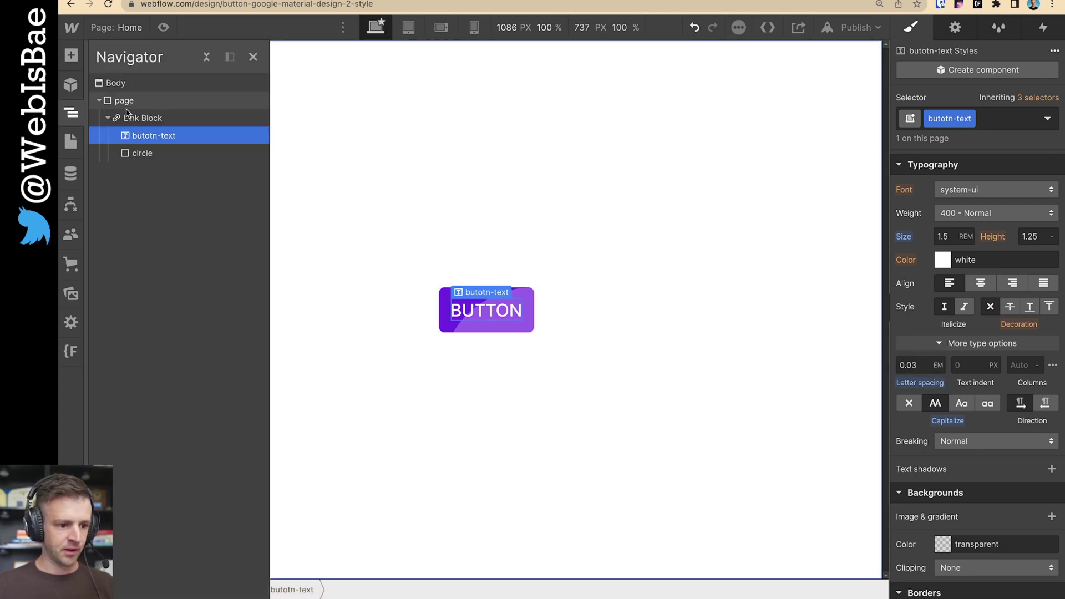
click(142, 117)
scroll(961, 315, up, 4)
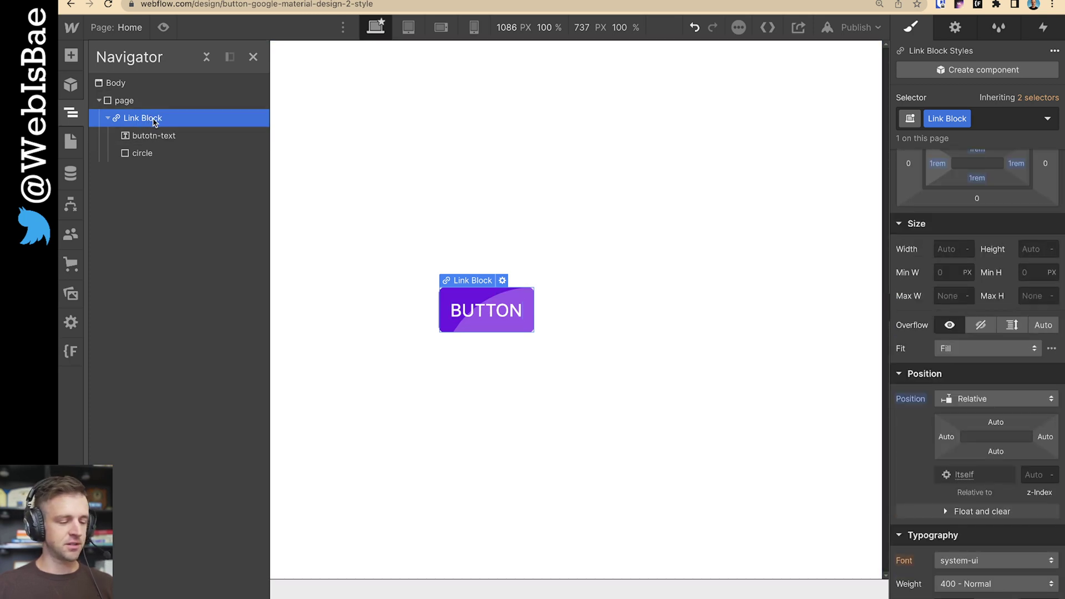
click(1043, 27)
click(1055, 74)
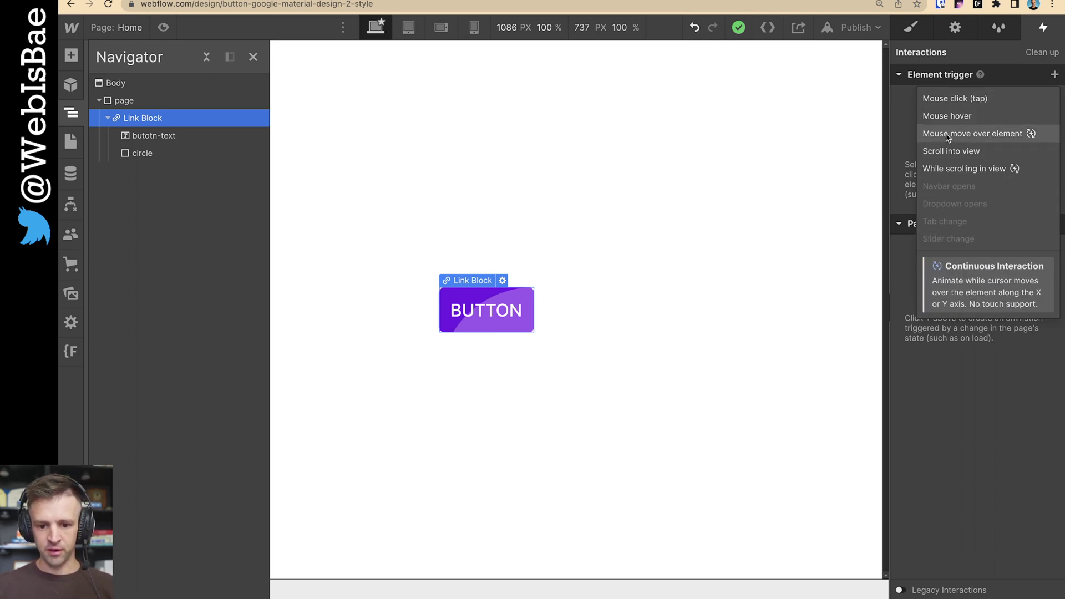
click(972, 134)
click(975, 153)
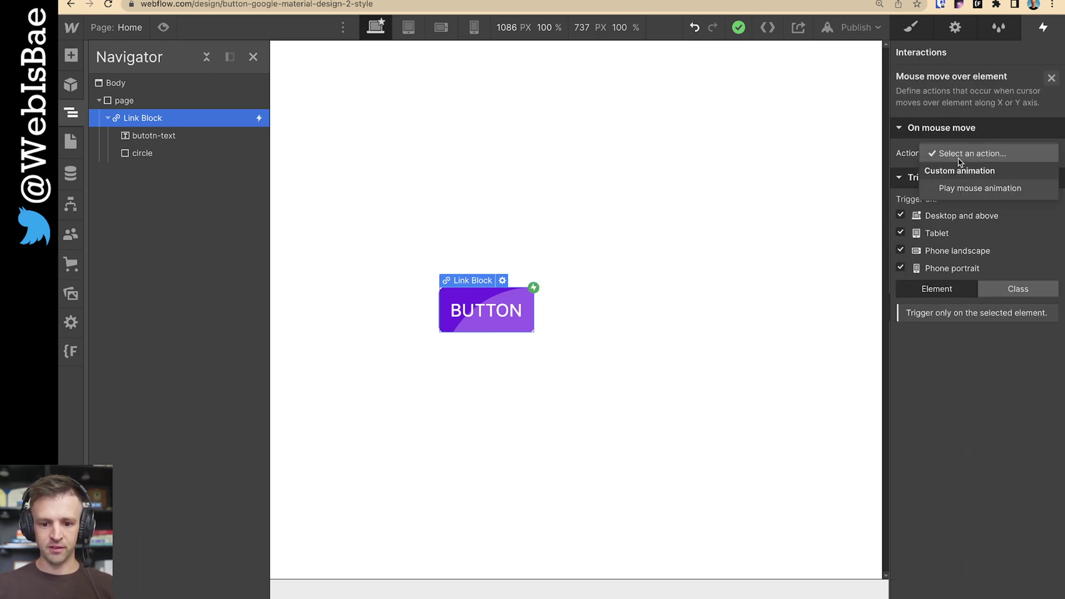
click(964, 190)
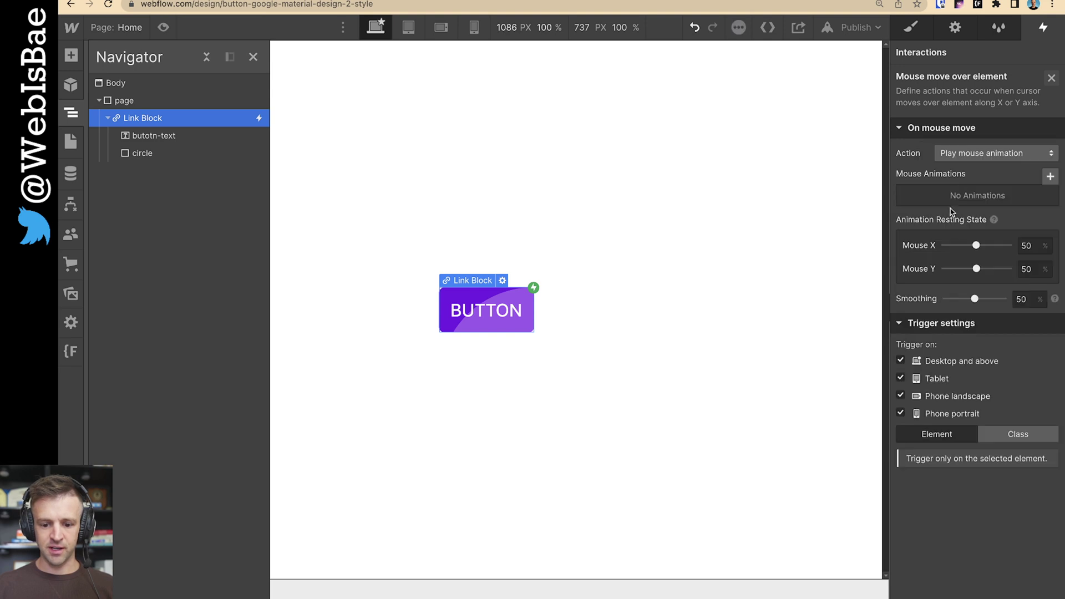
Restrict the trigger to desktop and above and to the Link Block class, and add a mouse animation named "track-mouse"
click(918, 381)
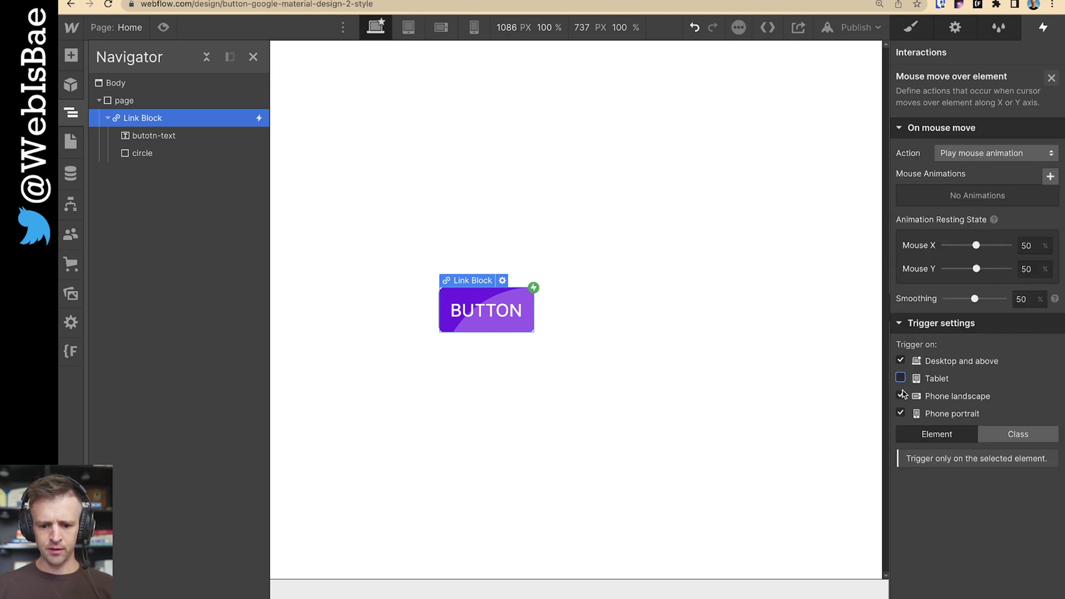
click(1007, 435)
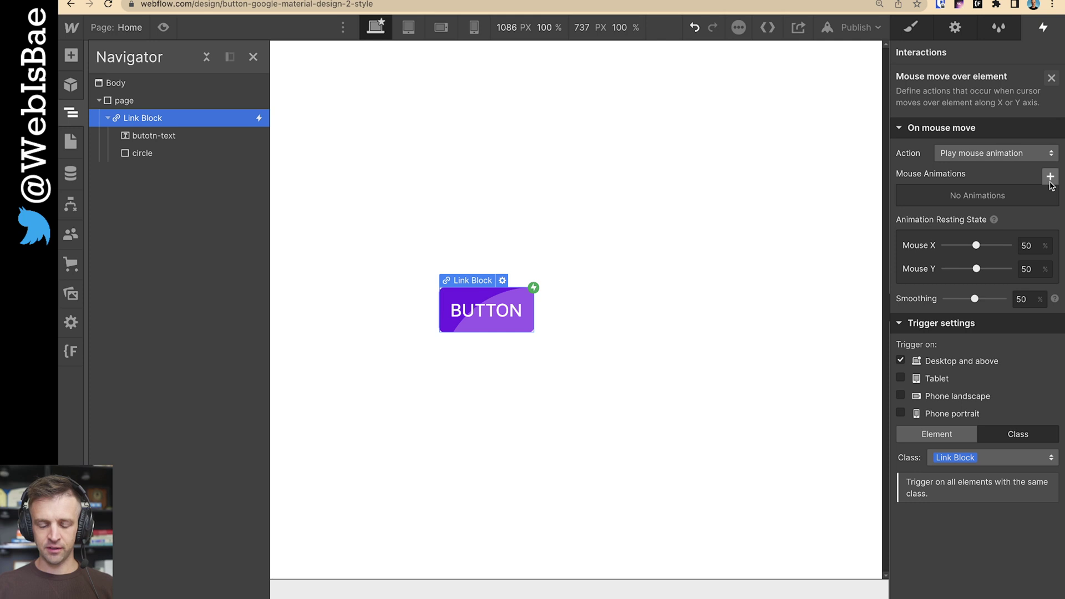
click(1050, 177)
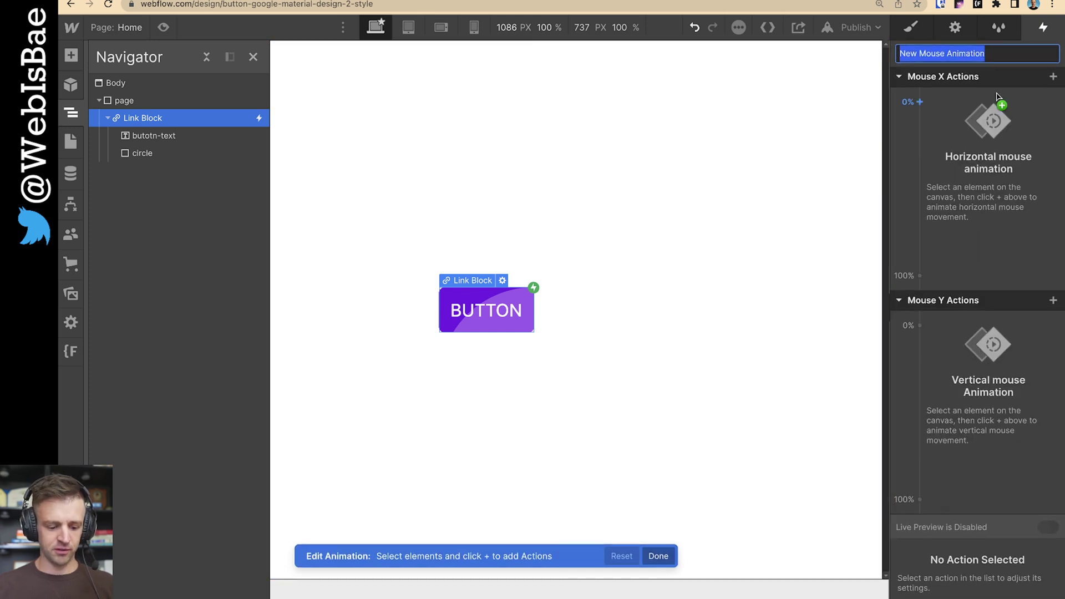
text(track-)
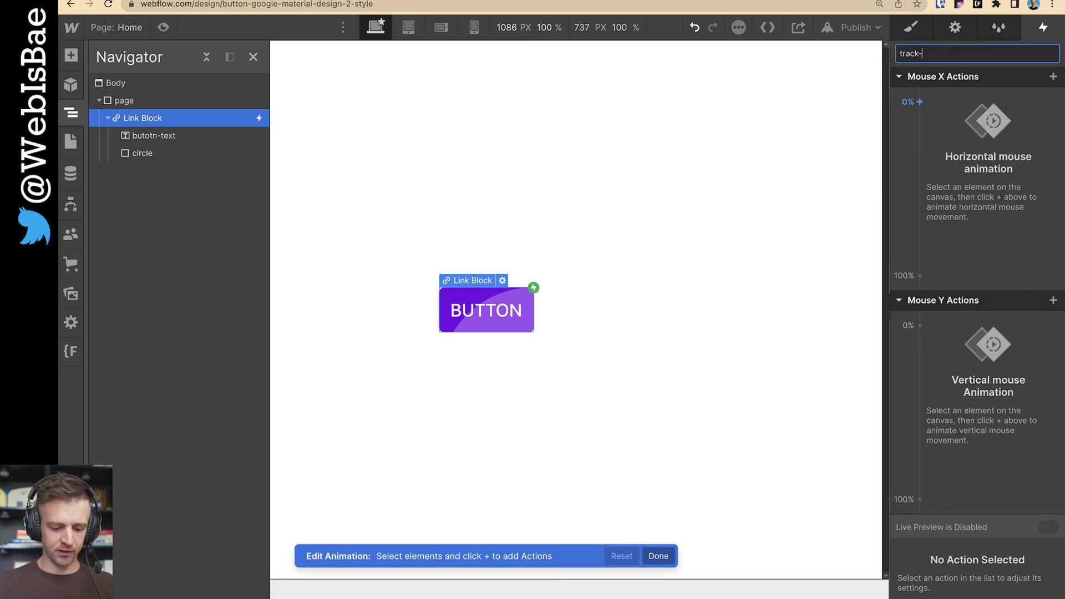
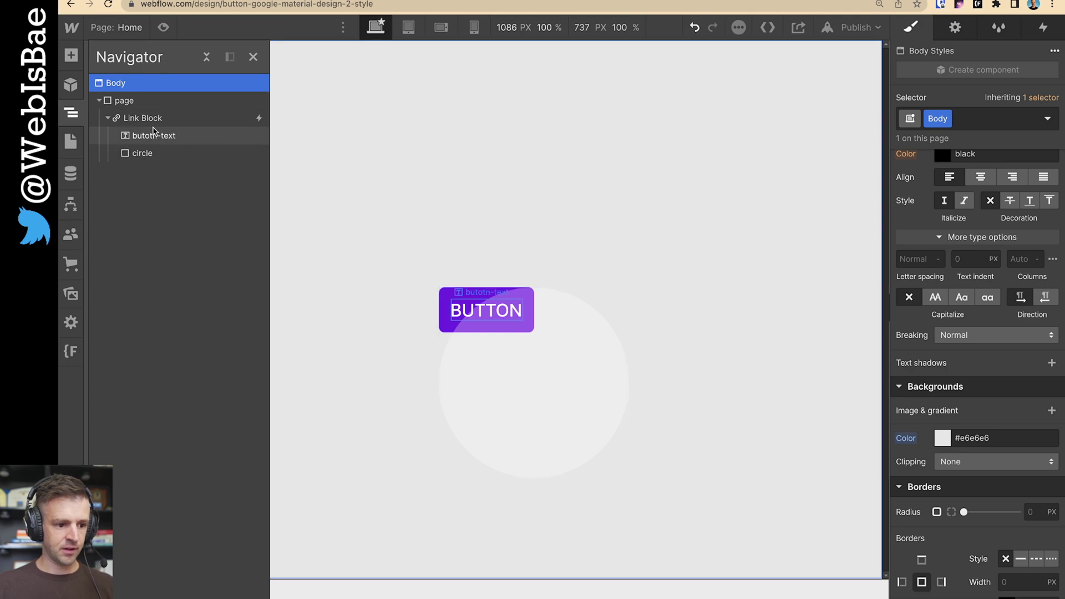
Open the track-mouse animation of the Link Block's mouse move interaction for editing
click(151, 118)
click(1045, 26)
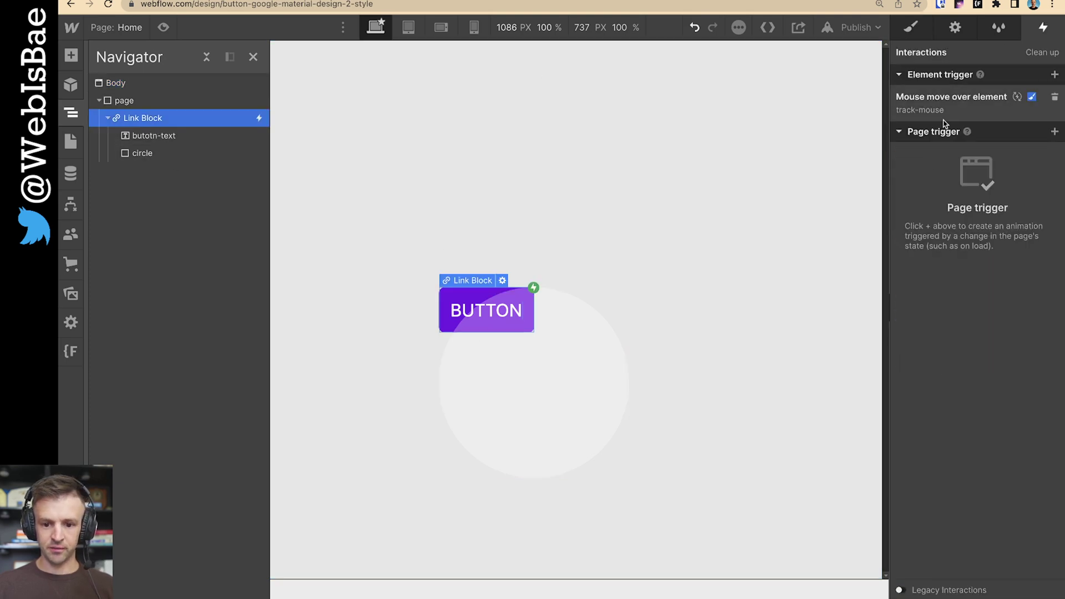
click(946, 124)
scroll(943, 214, down, 1)
click(1030, 196)
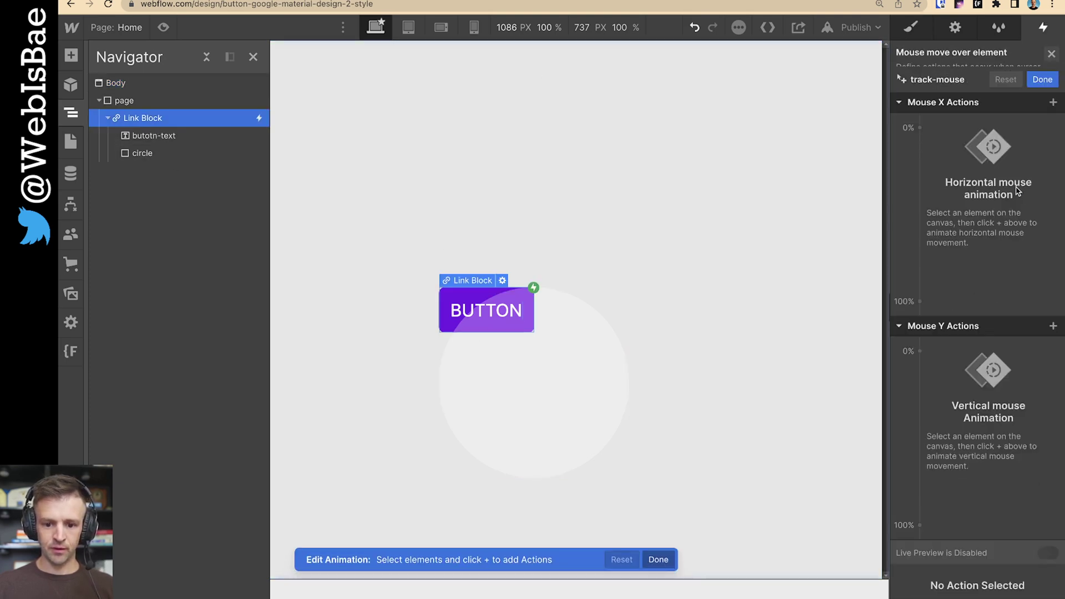
Add a Move action for the circle to the Mouse X actions, with X at -50% for the 0% keyframe
click(572, 368)
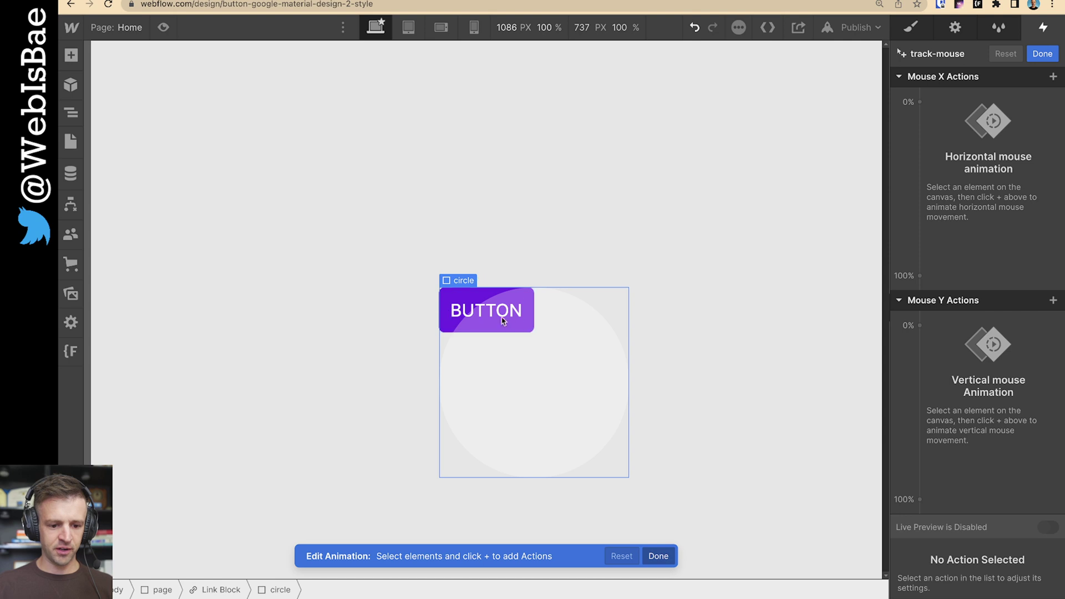
click(919, 102)
click(944, 152)
click(1033, 545)
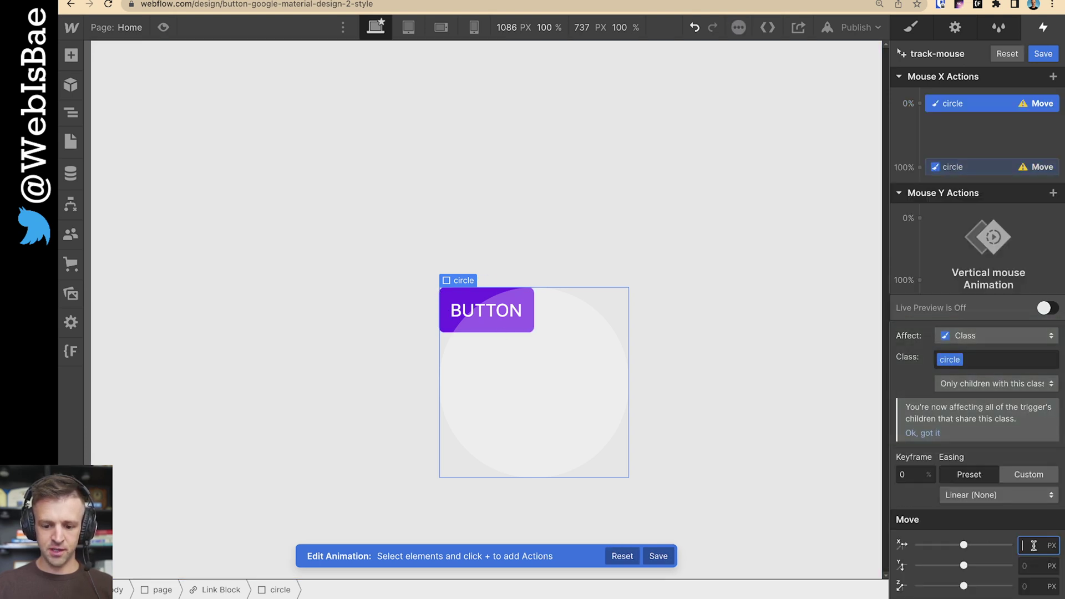
text(-50%)
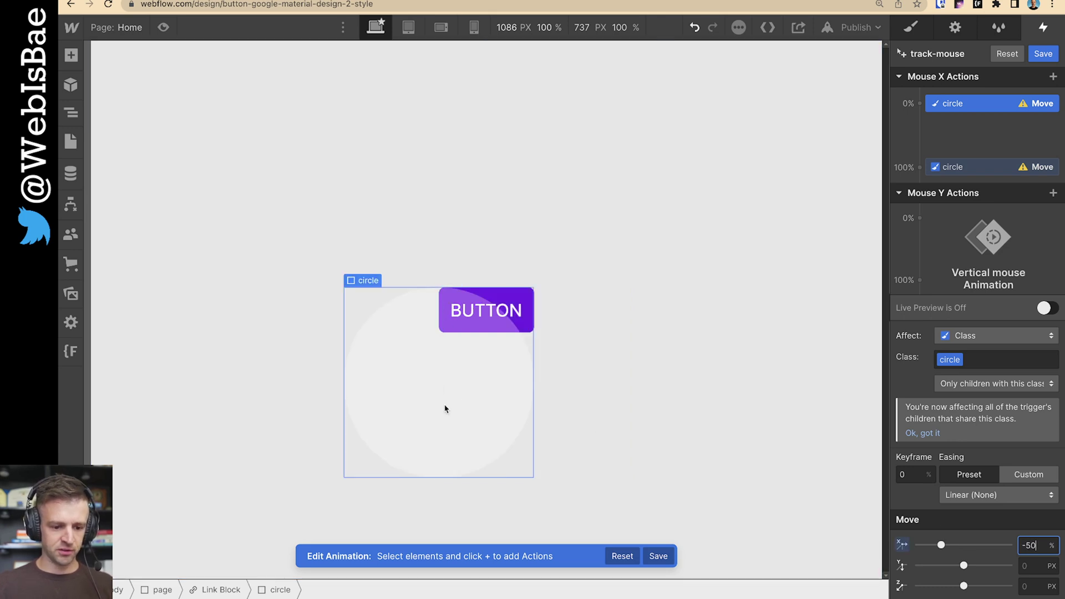
Set the circle's X move to 0% at the 100% keyframe of the Mouse X actions
click(955, 166)
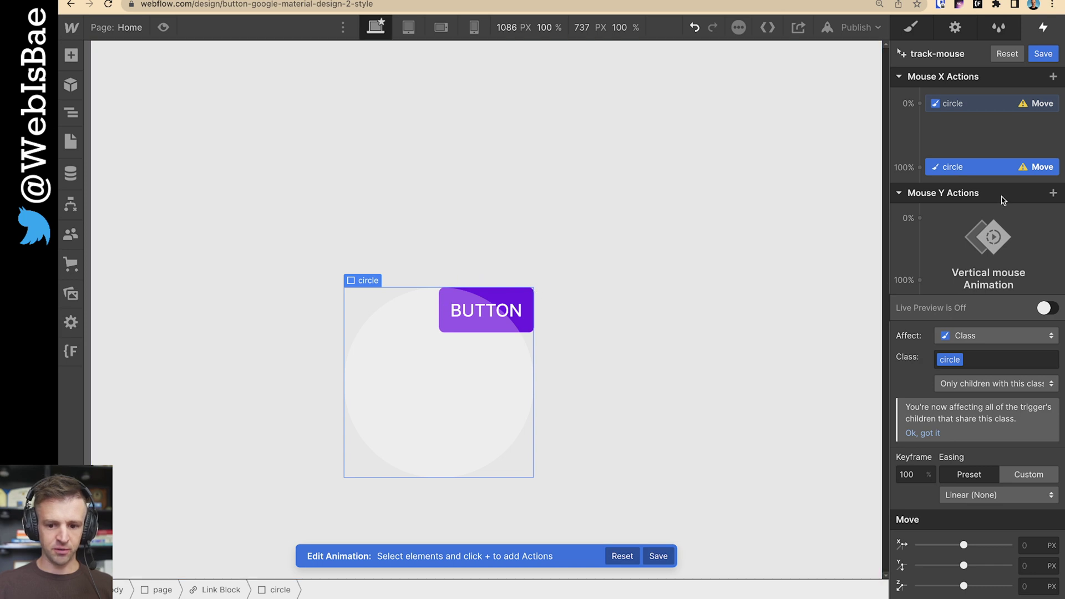
click(1031, 541)
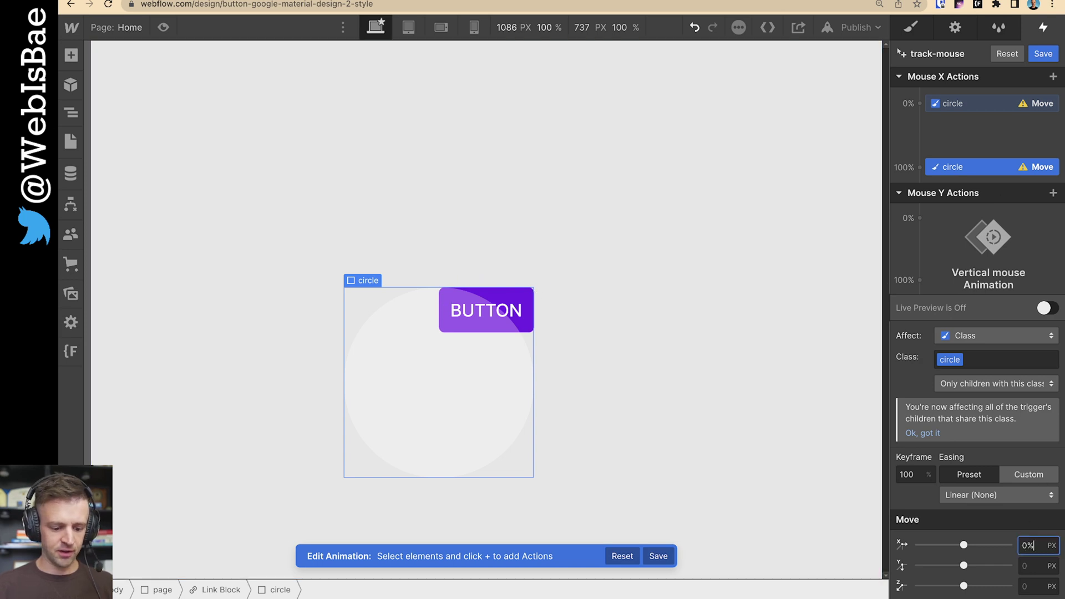
text(0%)
key(Return)
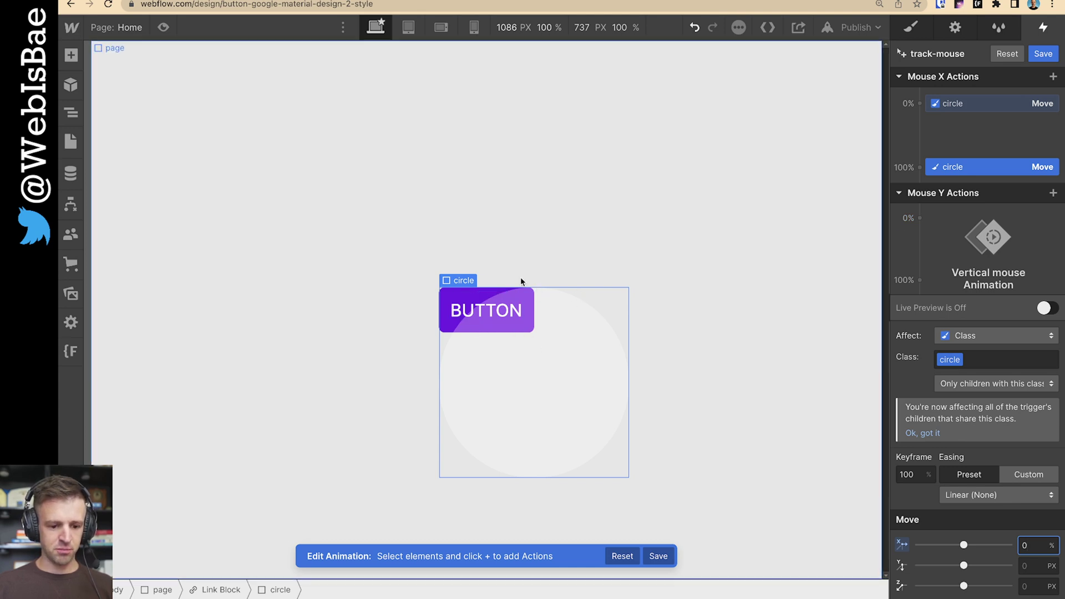
Add a Move action for the circle to the Mouse Y actions, with Y at -50% for the 0% keyframe
click(919, 219)
click(930, 261)
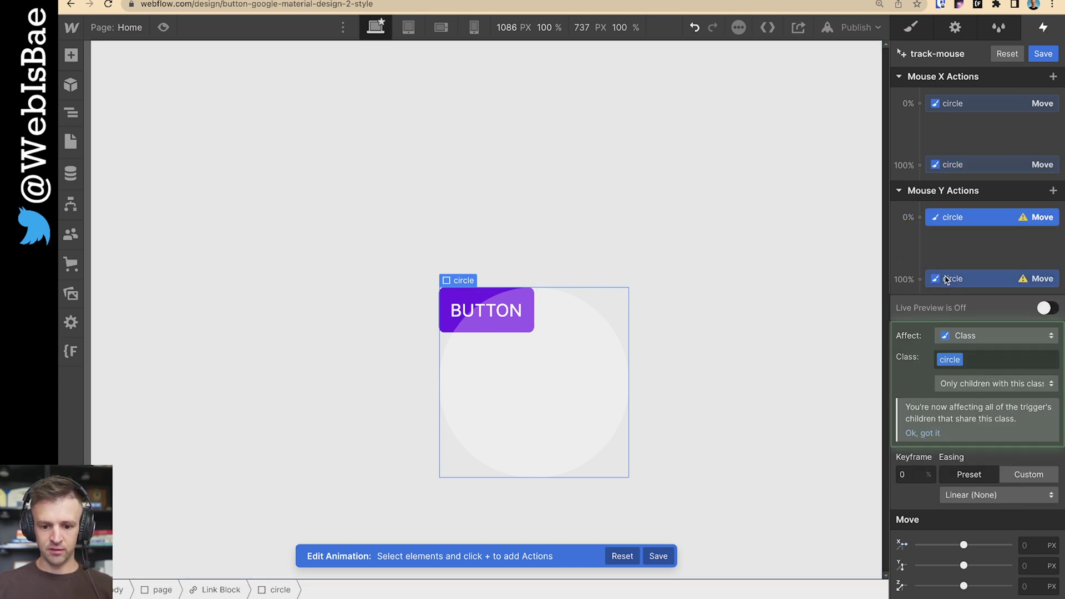
click(1032, 561)
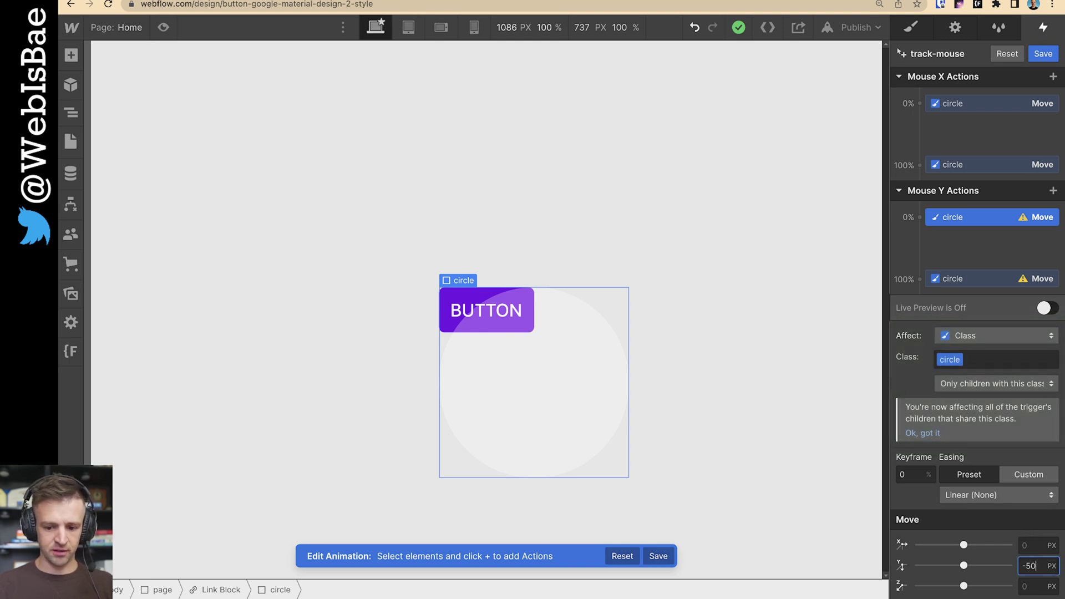
key(Return)
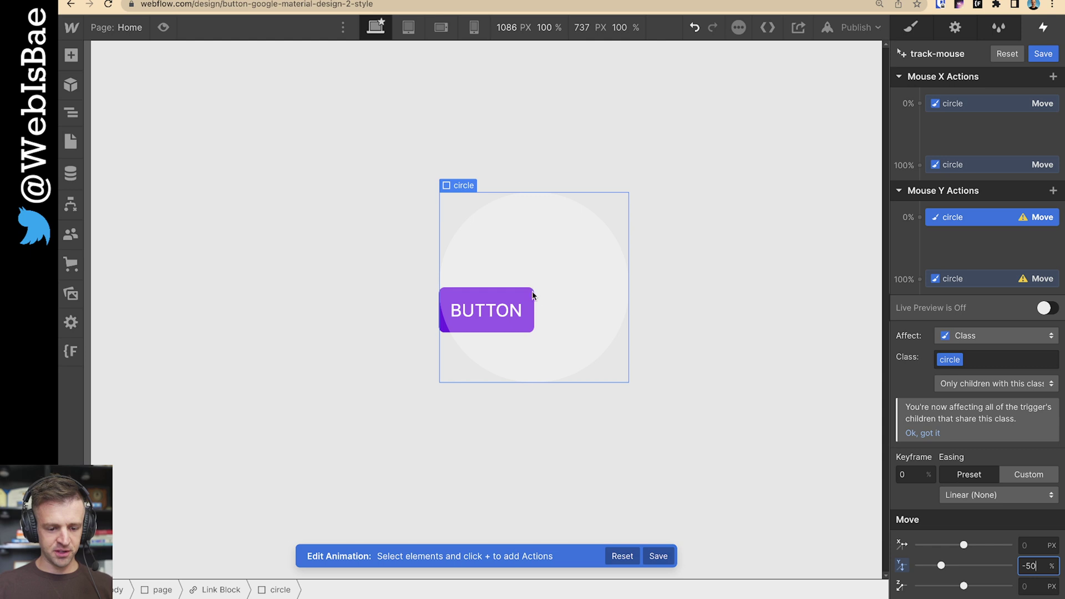
Set the circle's Y move to -25% at the 100% keyframe of the Mouse Y actions
click(963, 278)
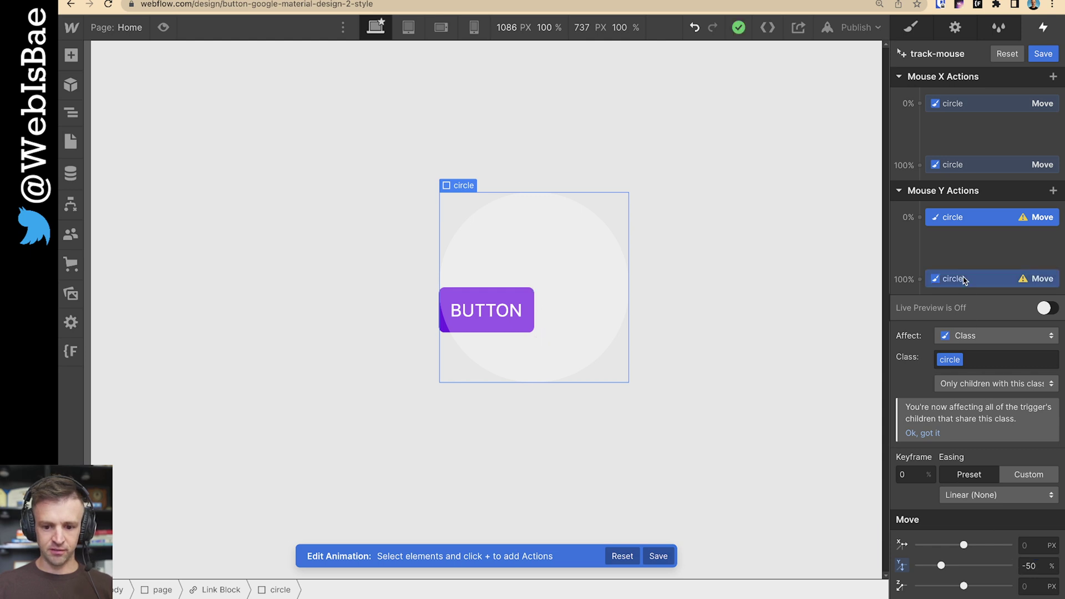
click(1031, 562)
text(0%)
key(Return)
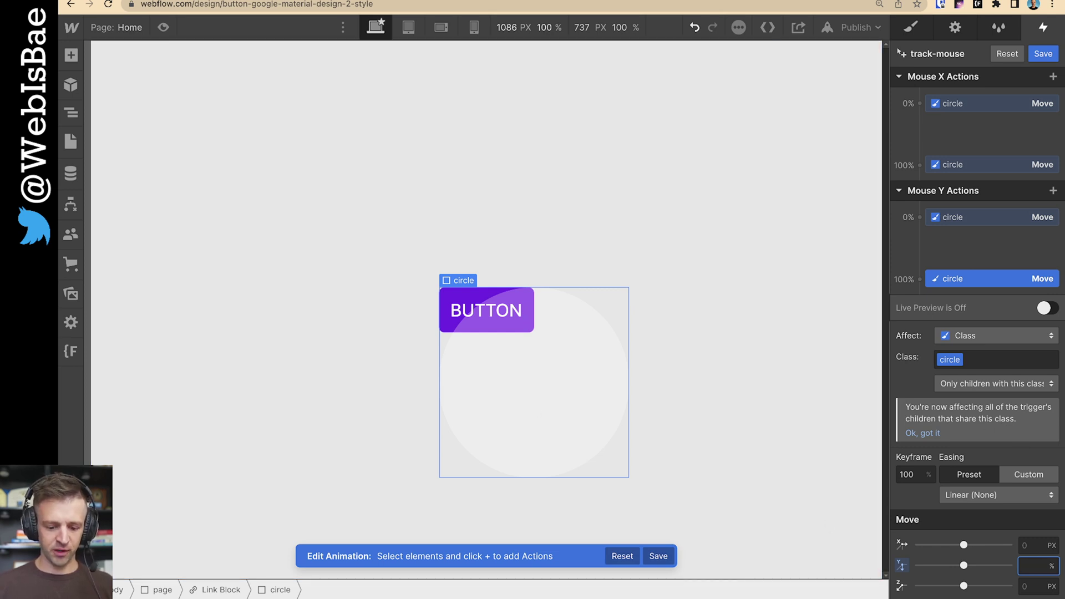
key(Return)
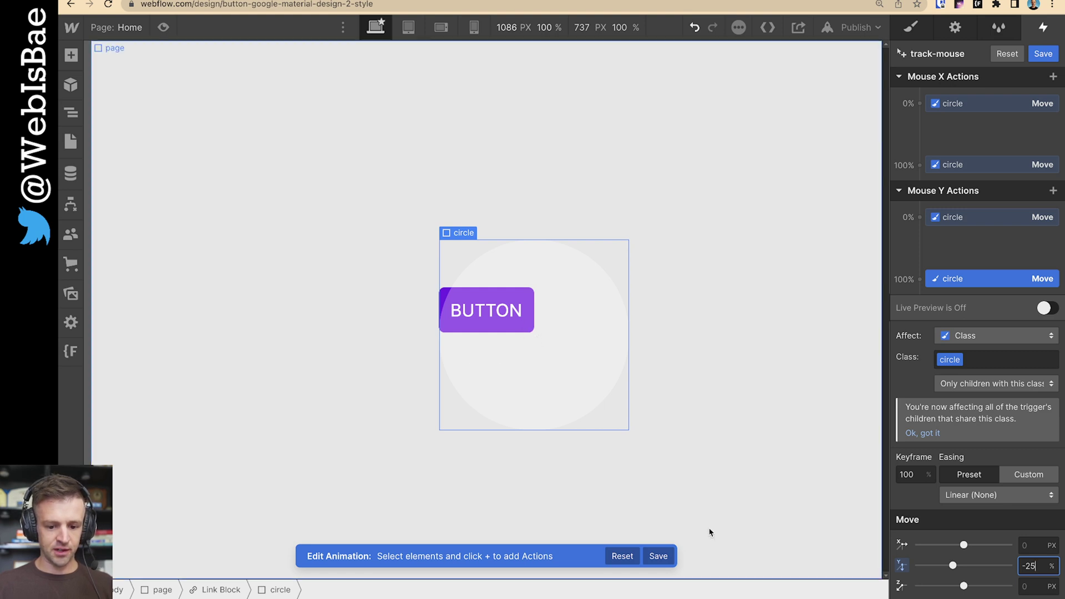
Turn on live preview to check the circle following the cursor, and save the track-mouse animation
click(1047, 308)
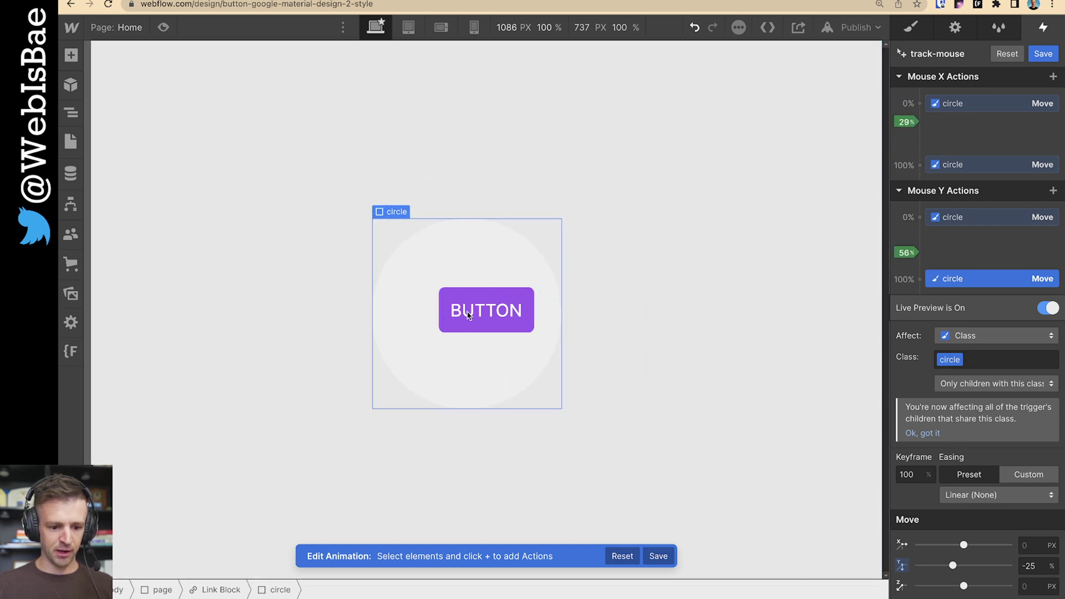
click(660, 556)
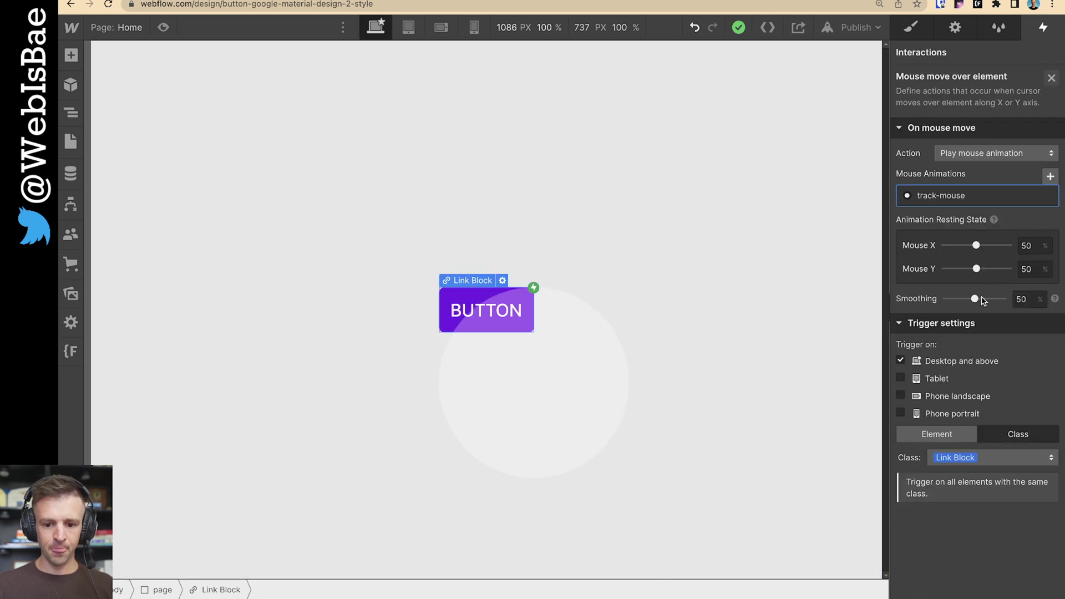
Set the smoothing of the mouse move interaction to 80% and preview the page
click(1025, 300)
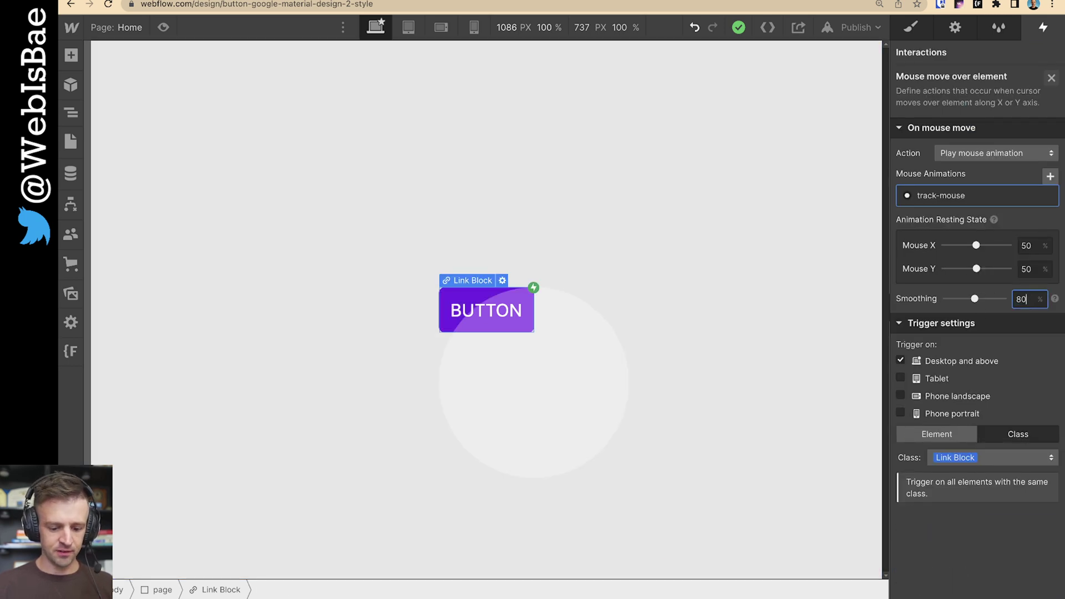
key(Return)
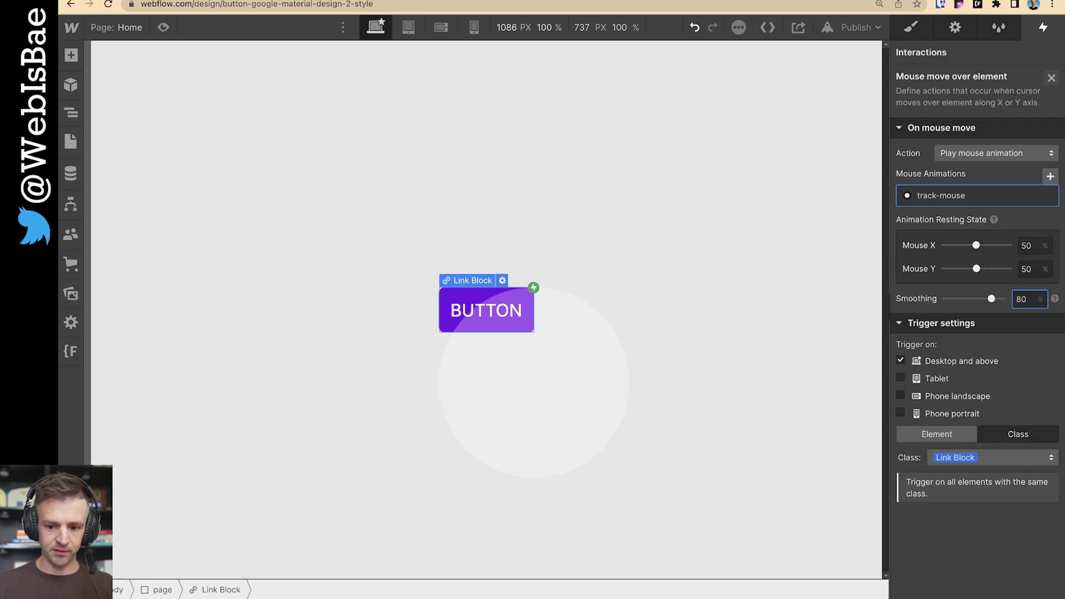
click(1050, 78)
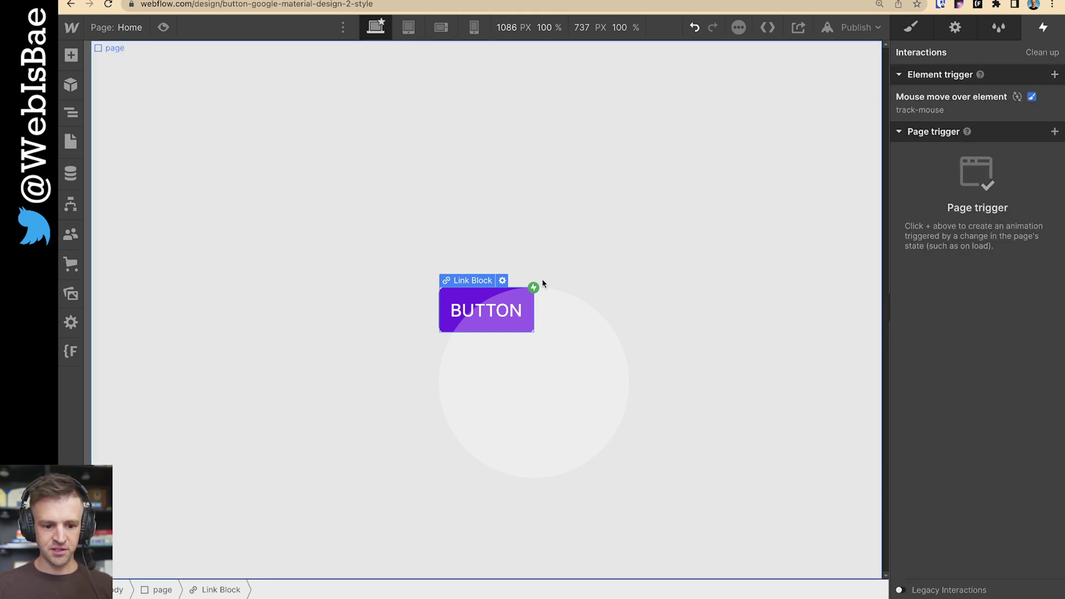
click(163, 27)
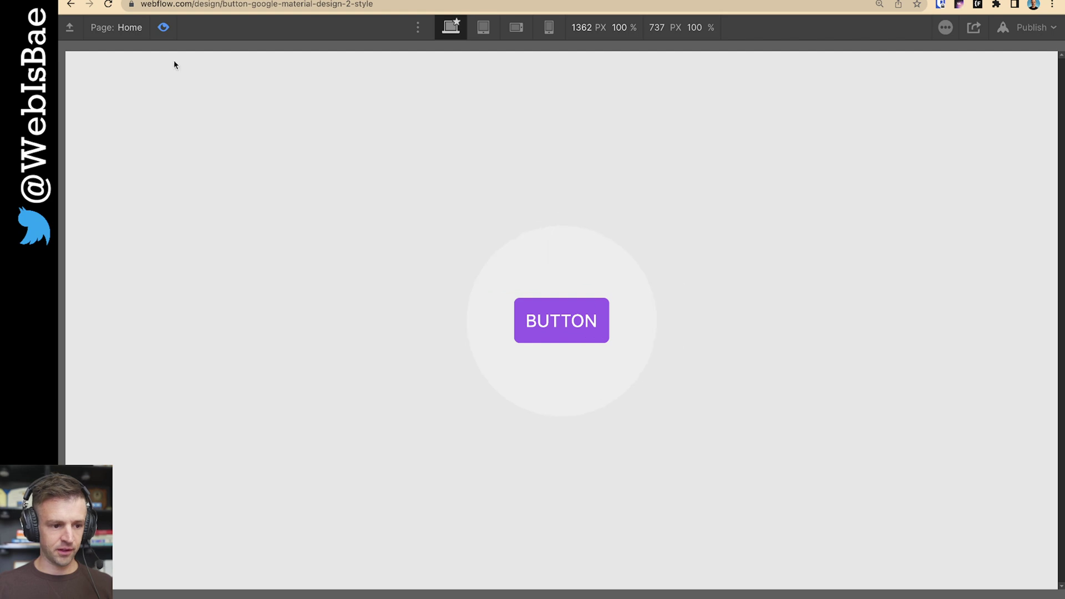
click(163, 28)
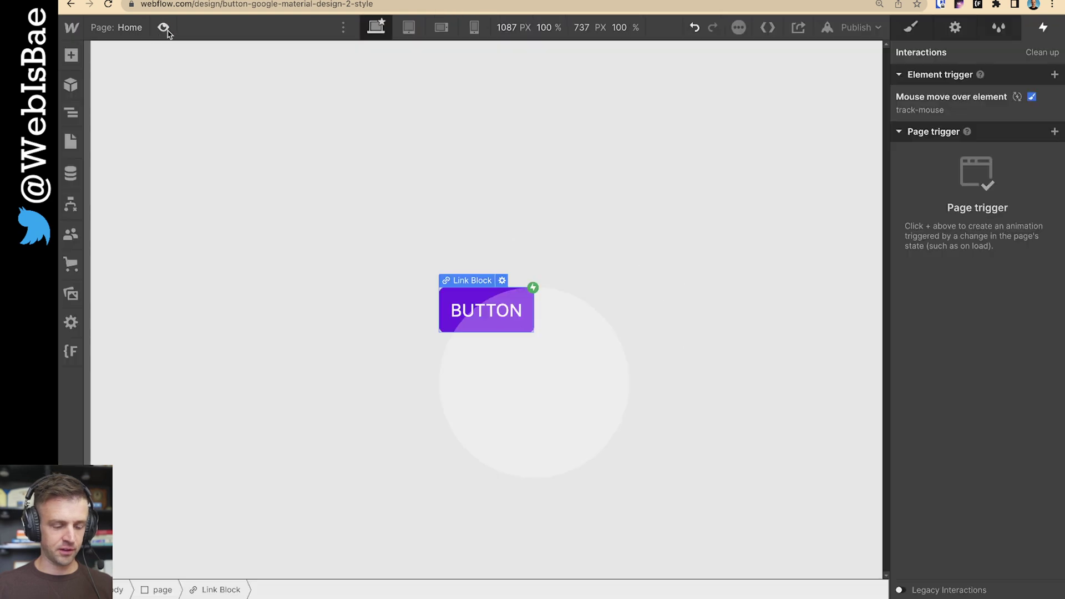
Add a Mouse click (tap) trigger to the Link Block that starts an animation on the first click, keeping all device sizes enabled
click(1054, 75)
click(965, 101)
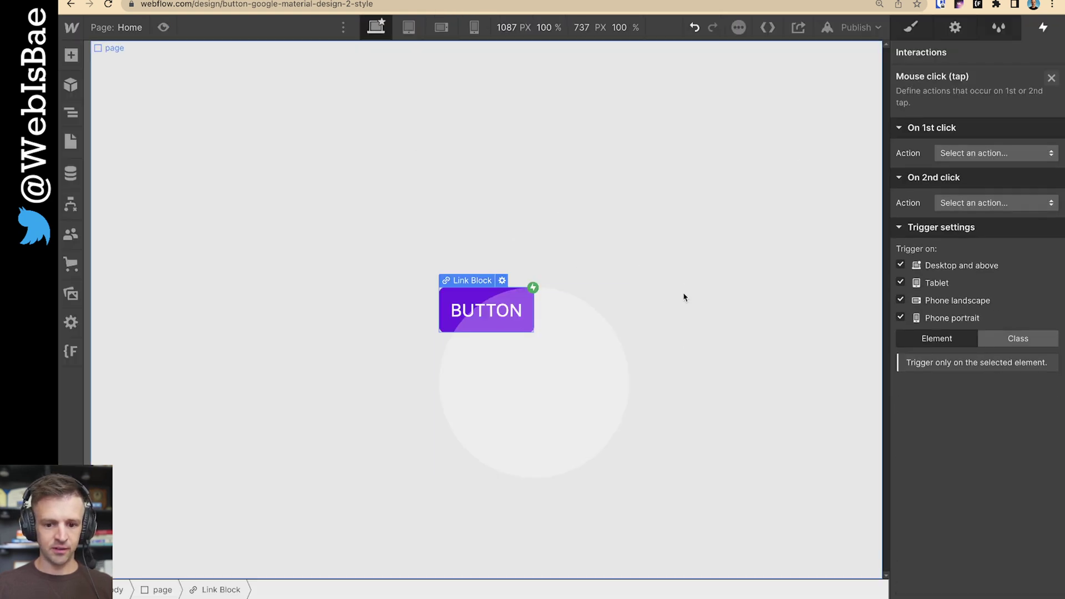
click(966, 154)
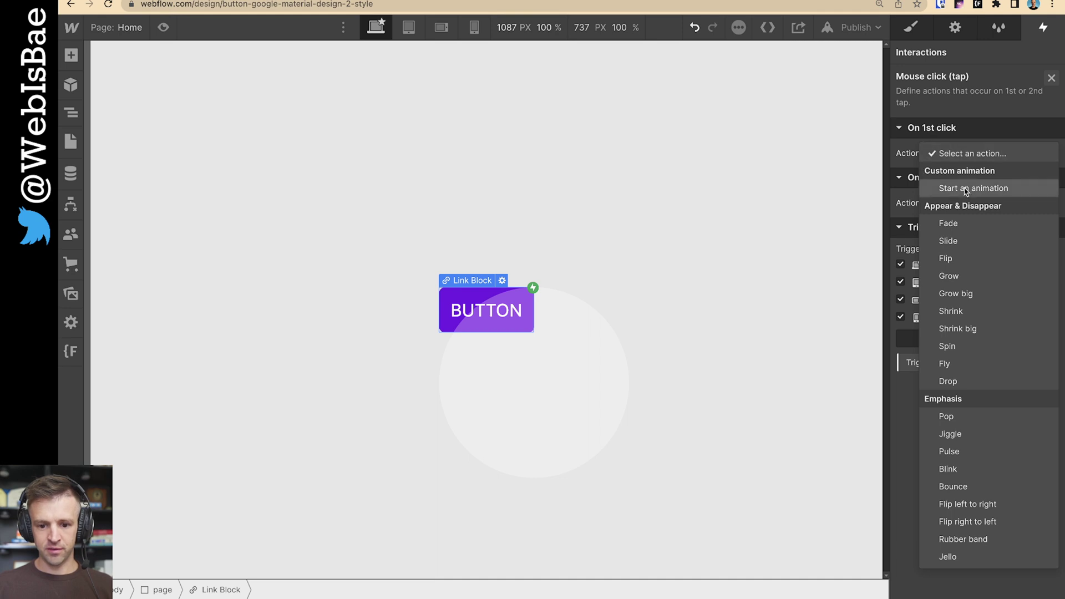
click(965, 188)
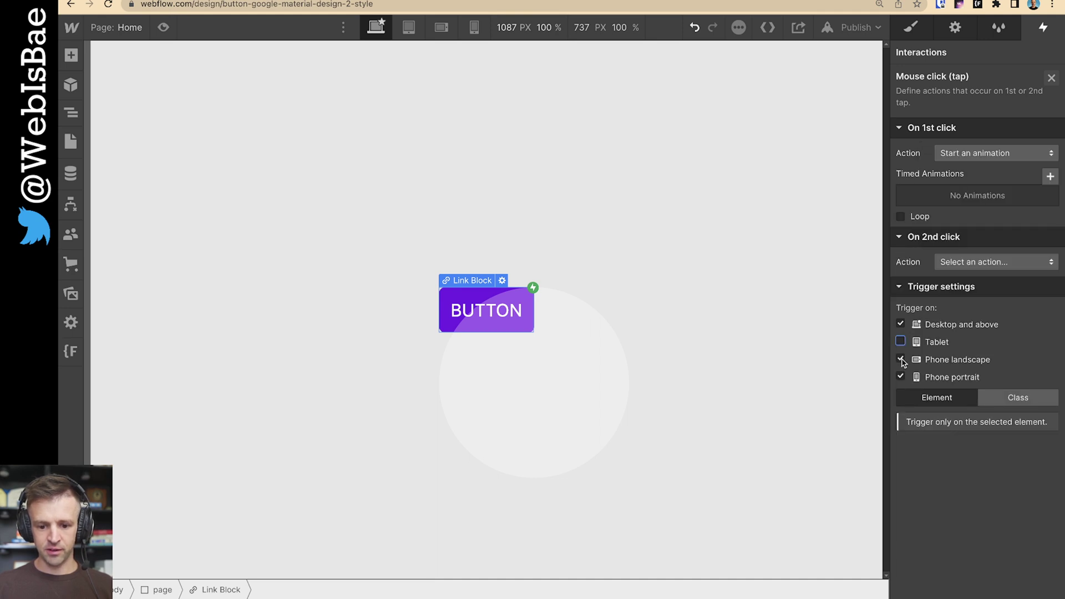
click(900, 359)
click(900, 341)
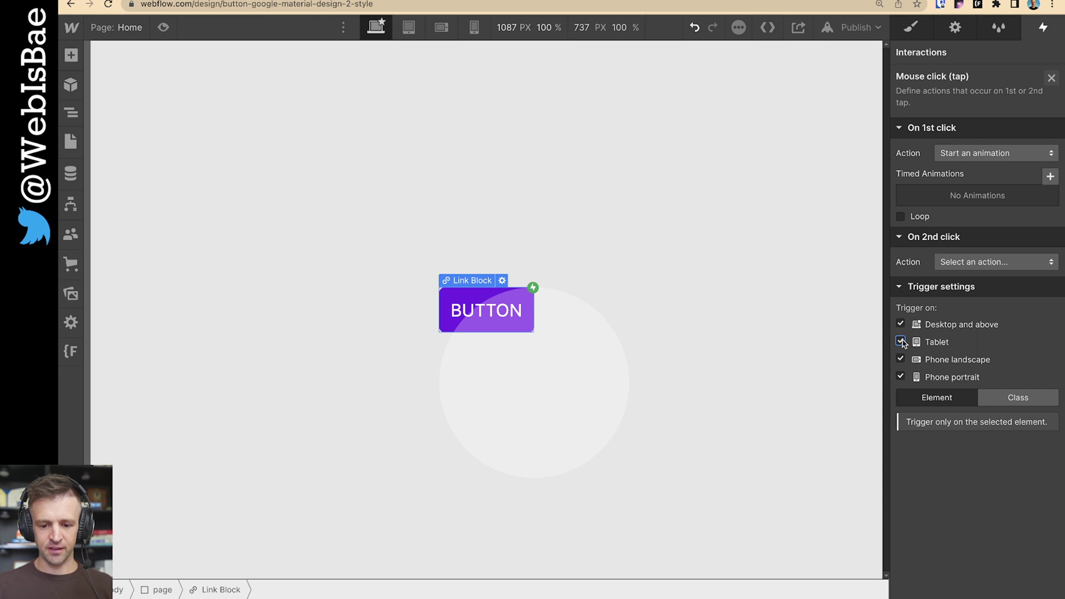
click(1051, 80)
Enable the Link Block's mouse move interaction on tablet, phone landscape and phone portrait as well
click(939, 95)
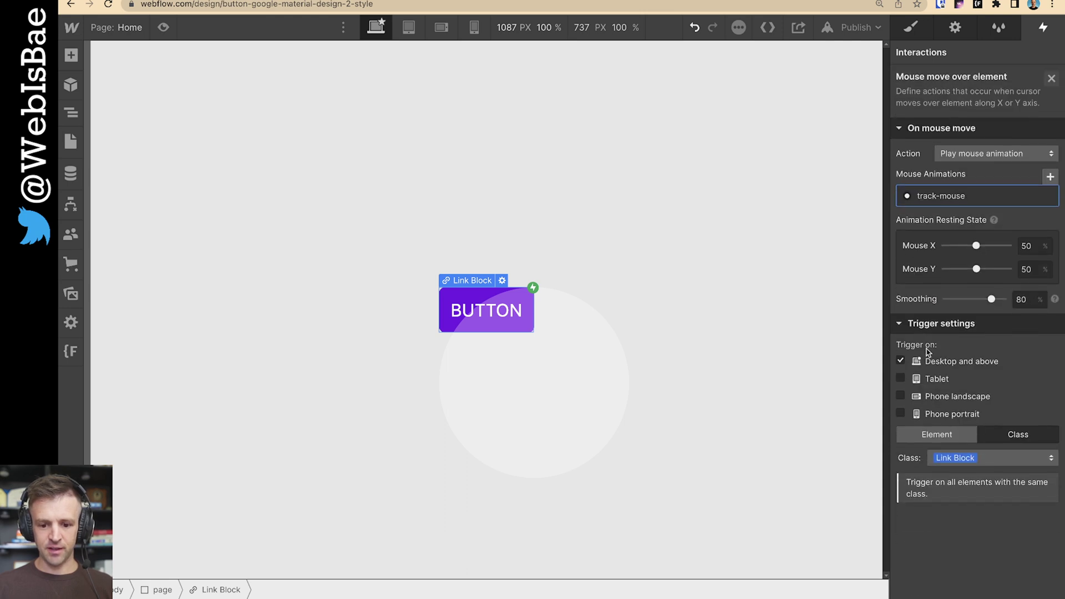
click(900, 378)
click(900, 396)
click(900, 413)
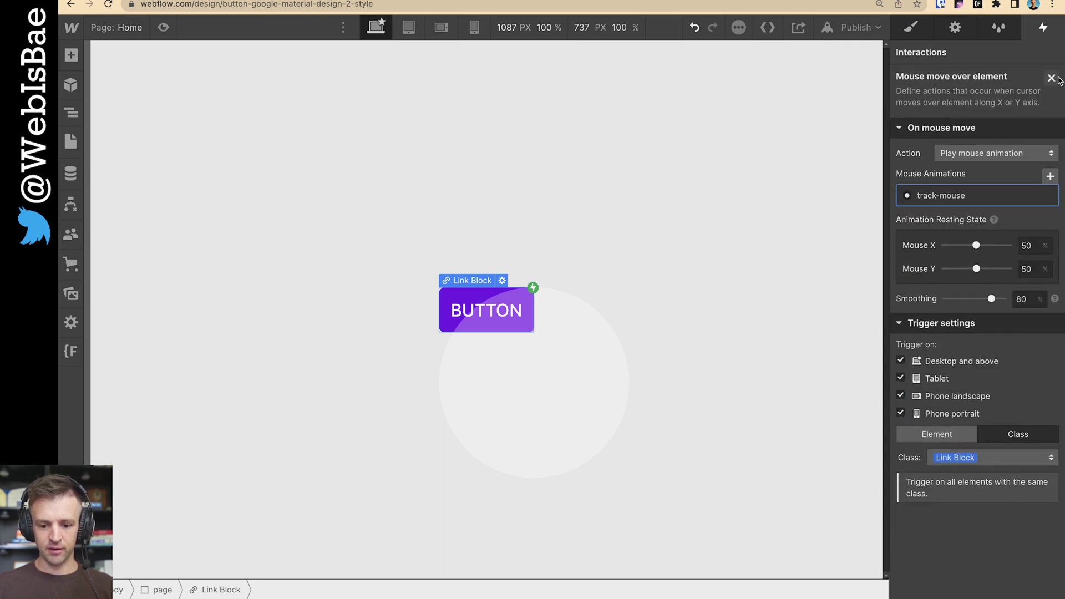
click(1051, 78)
Make the mouse click trigger apply to the Link Block class and create a timed first-click animation named circle-grow
click(920, 133)
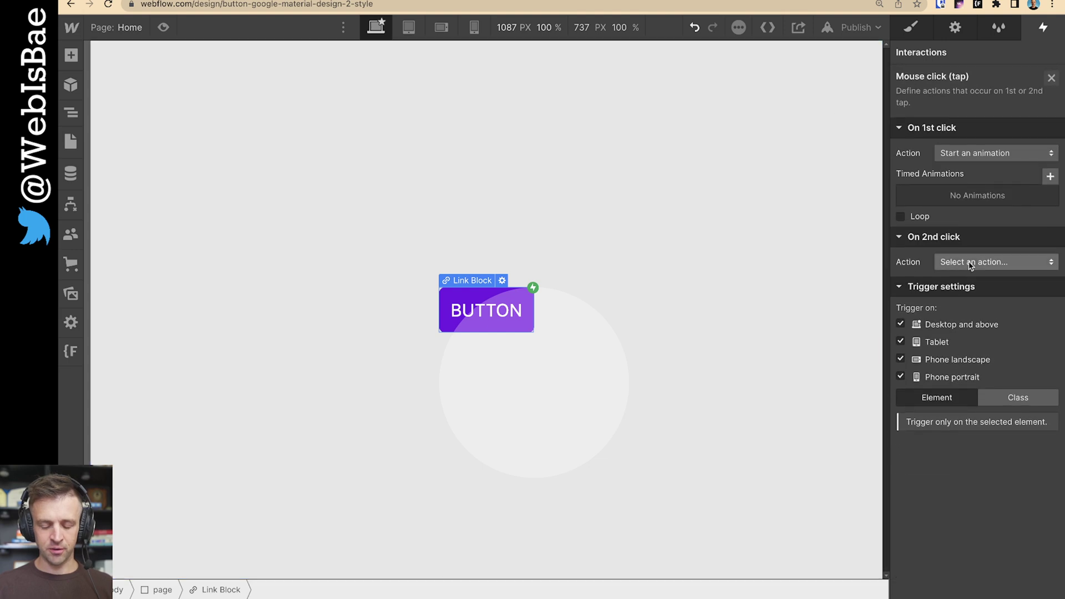
click(1018, 397)
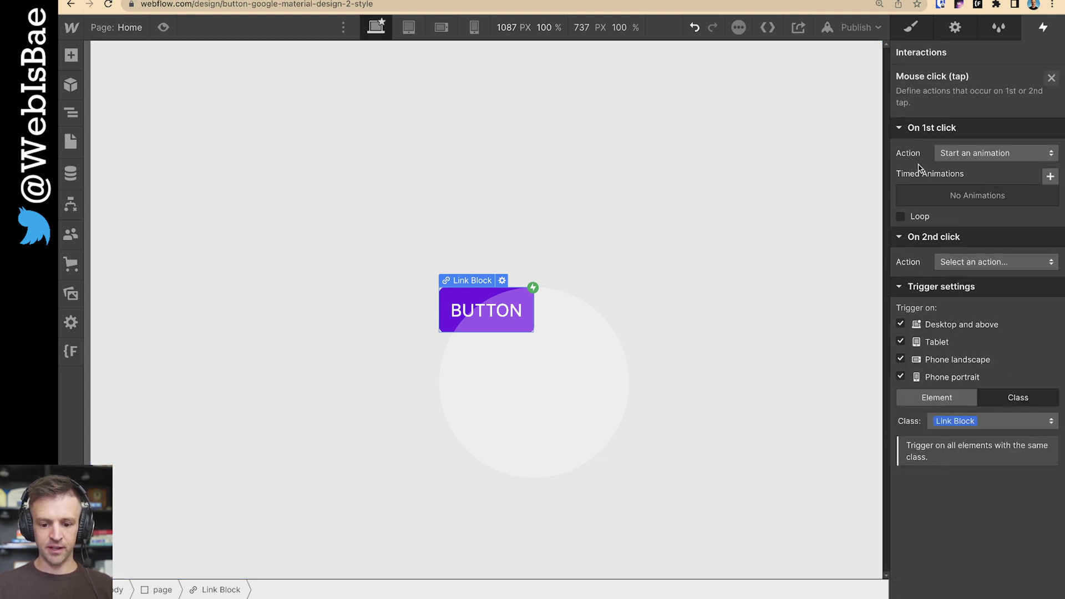
click(1050, 176)
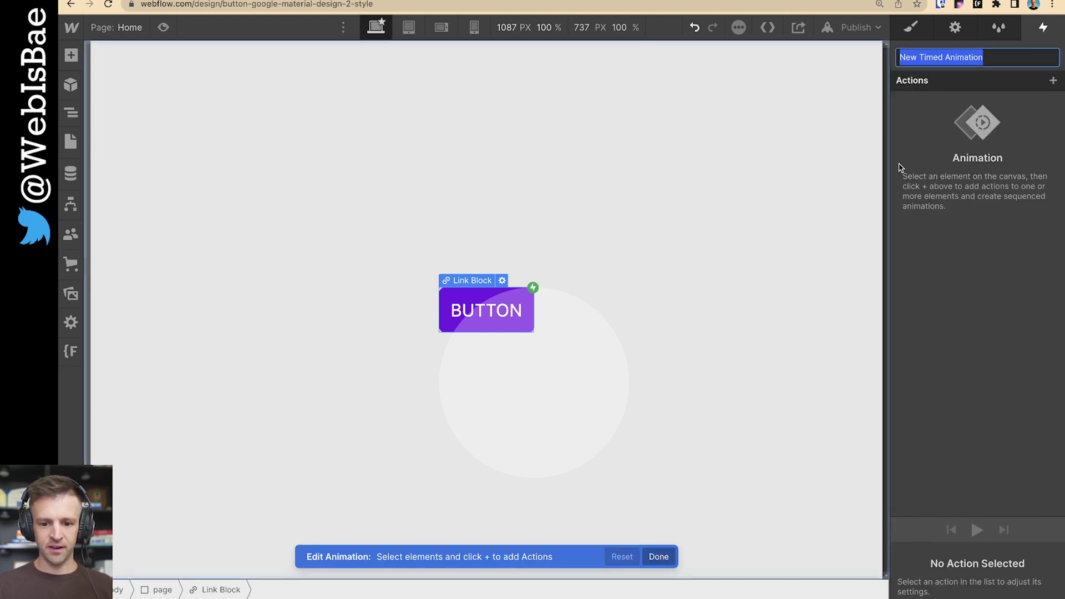
text(circle)
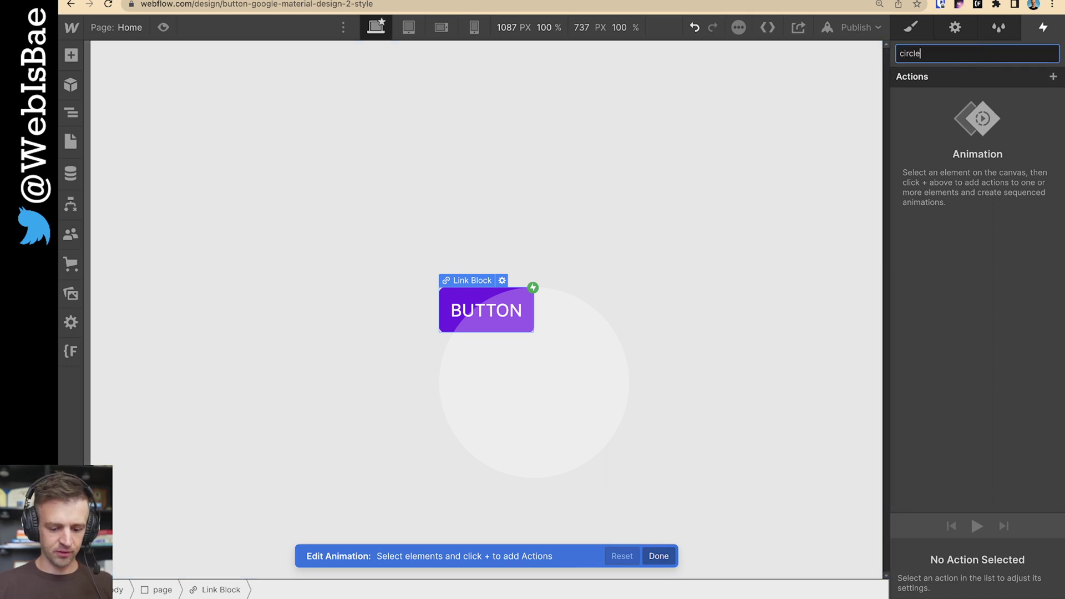
text(-grow)
key(Return)
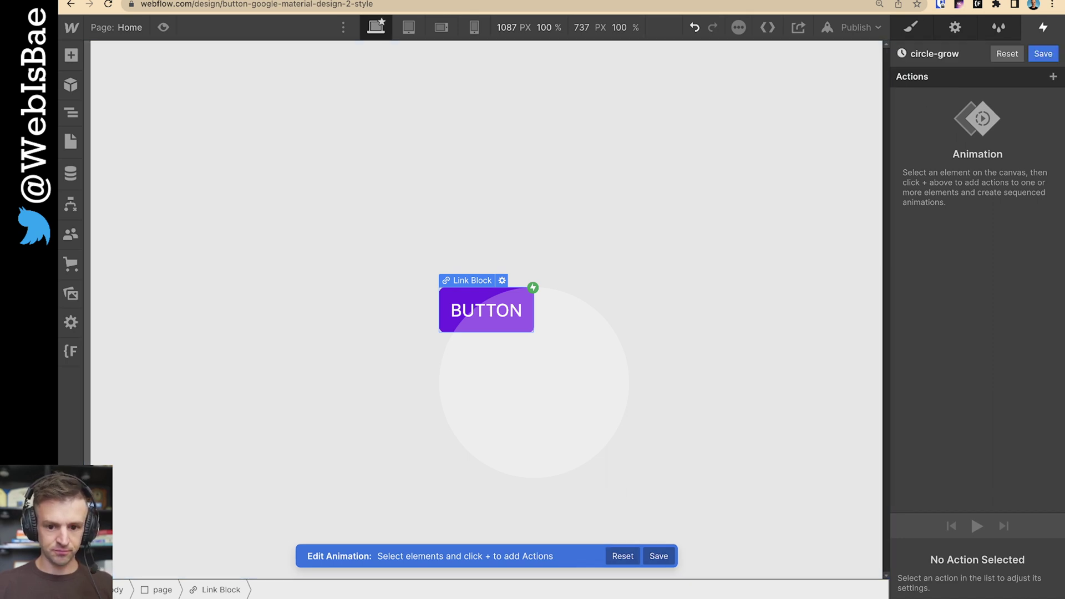
Add a Scale action for the circle with X and Y at 0, set as the initial state
click(554, 405)
click(1052, 76)
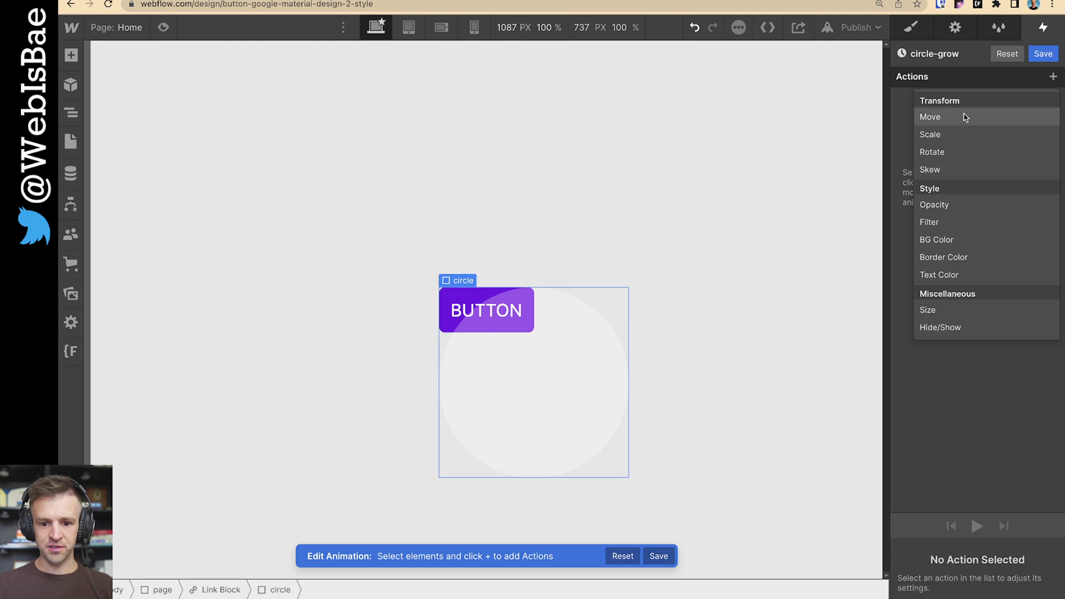
click(961, 139)
click(1020, 545)
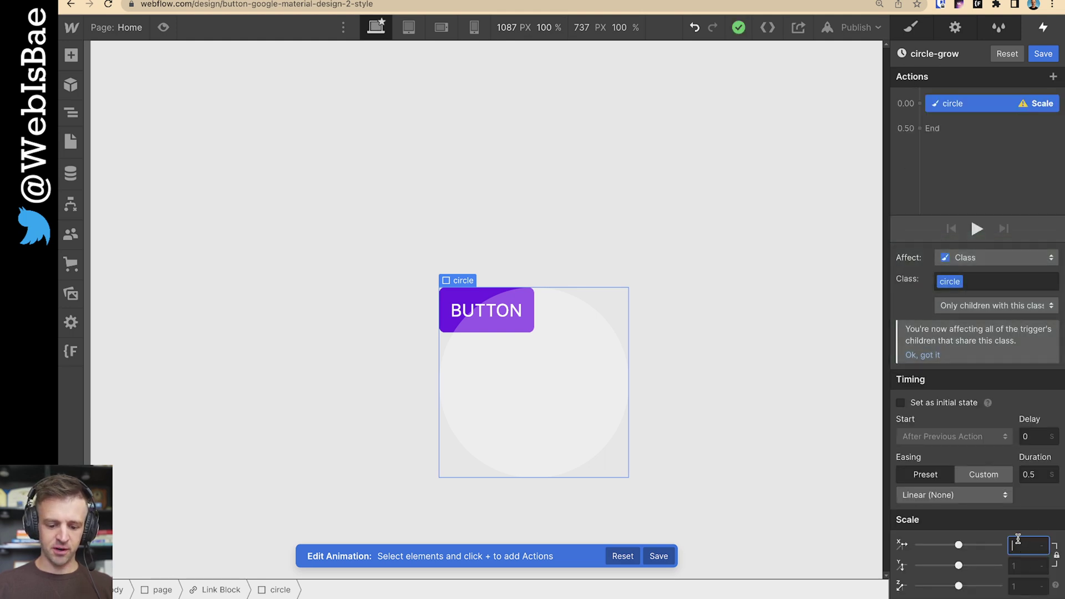
text(0)
key(Tab)
text(0)
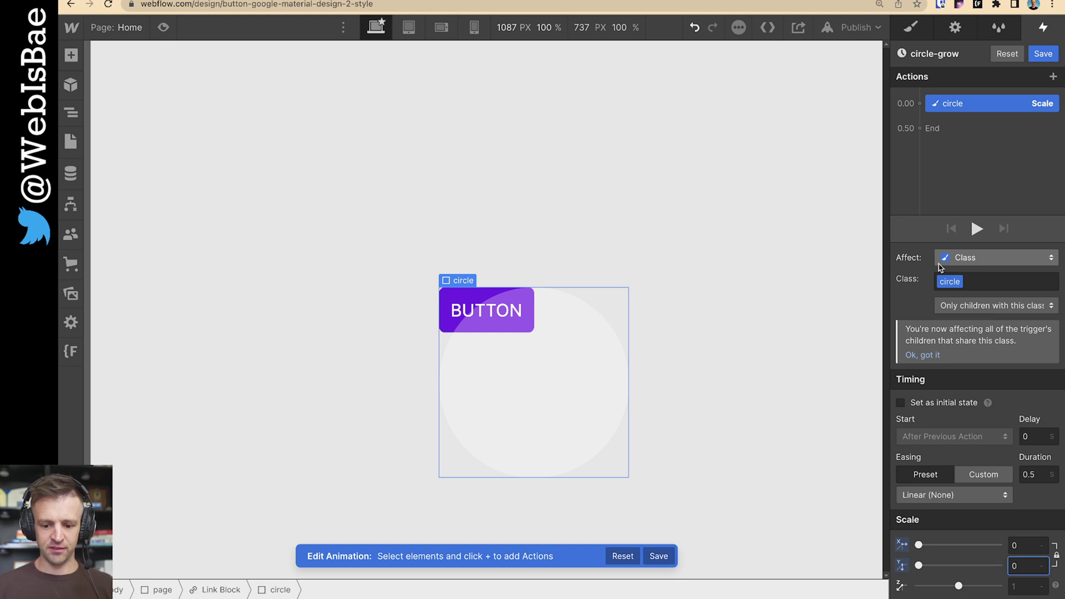
click(952, 403)
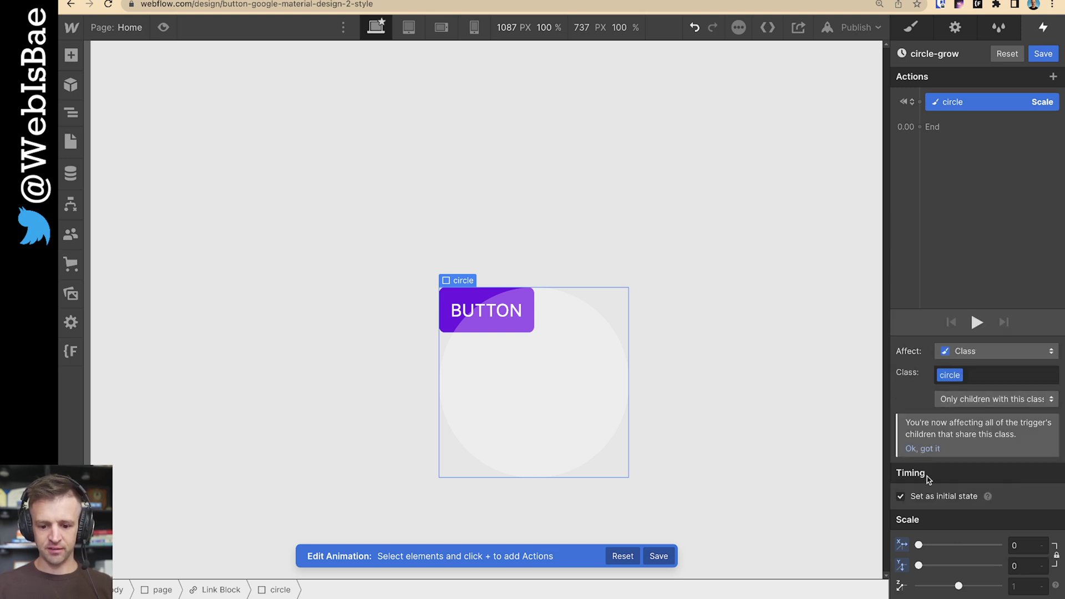
Add an Opacity action of 100% for the circle to the initial state of the circle-grow animation
click(923, 102)
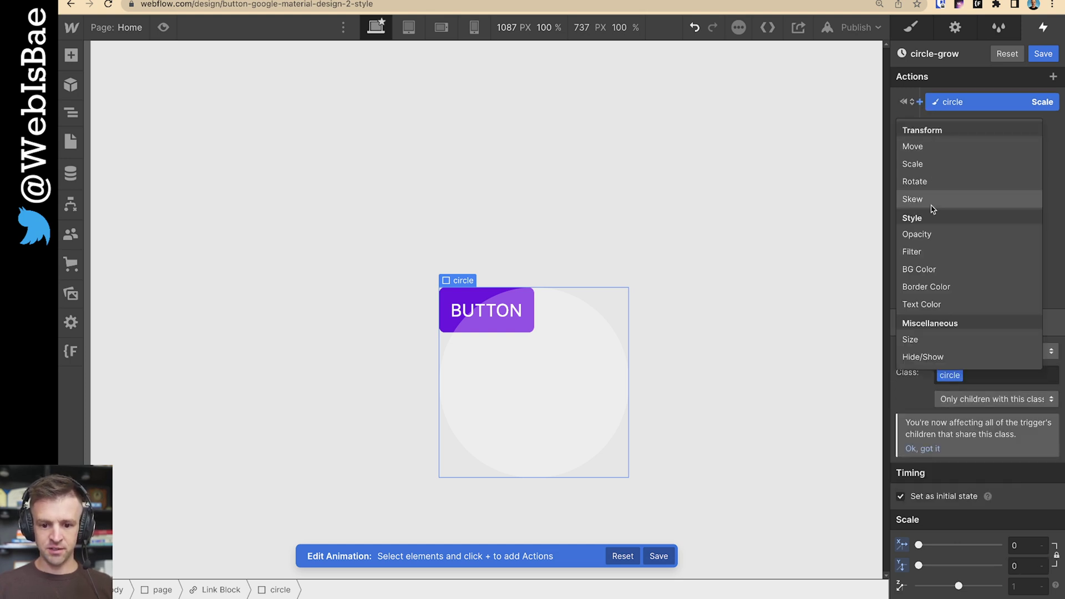
click(932, 234)
click(1032, 586)
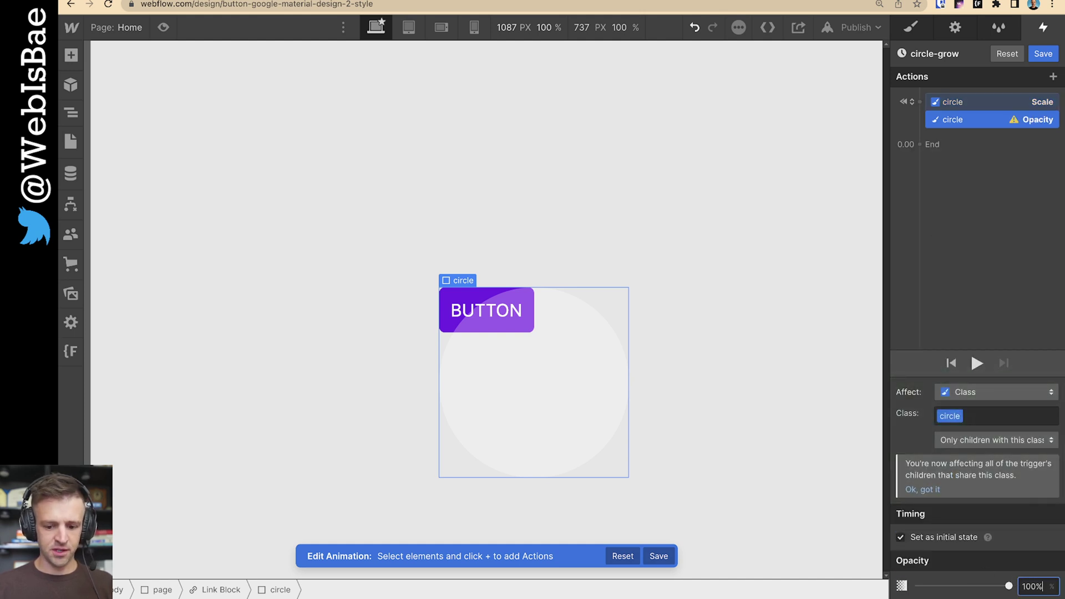
click(987, 104)
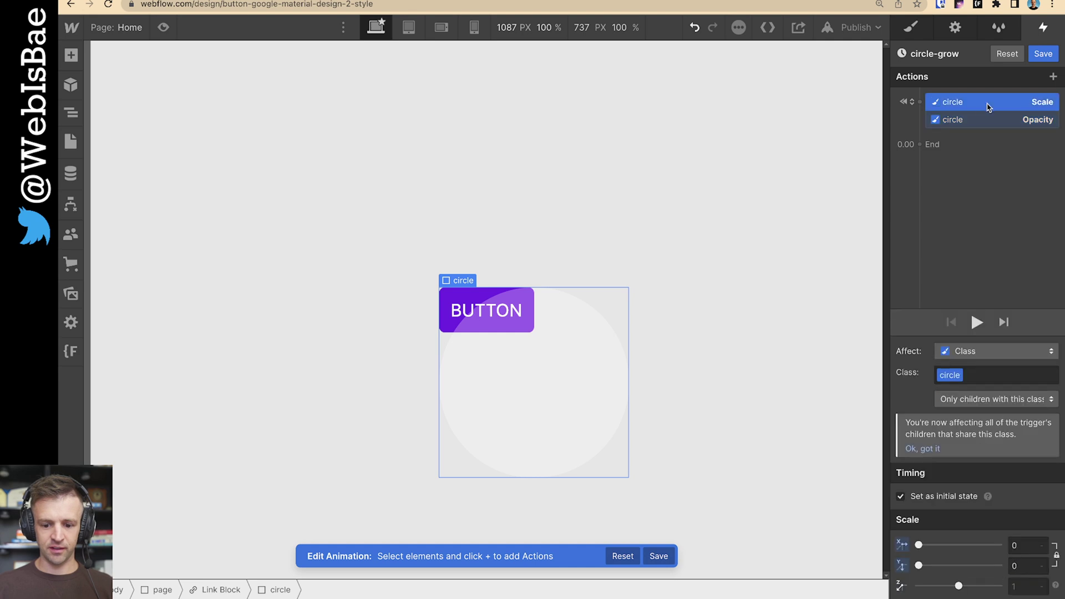
Add a Scale action for the circle after the initial state, with X and Y at 1
drag(958, 120, 930, 147)
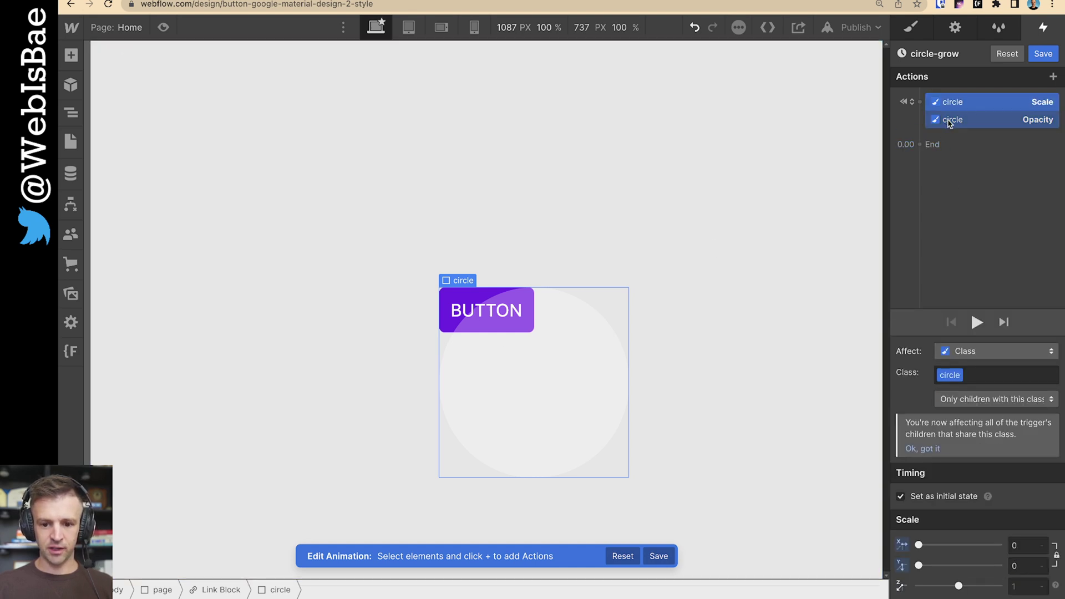
click(919, 145)
click(924, 206)
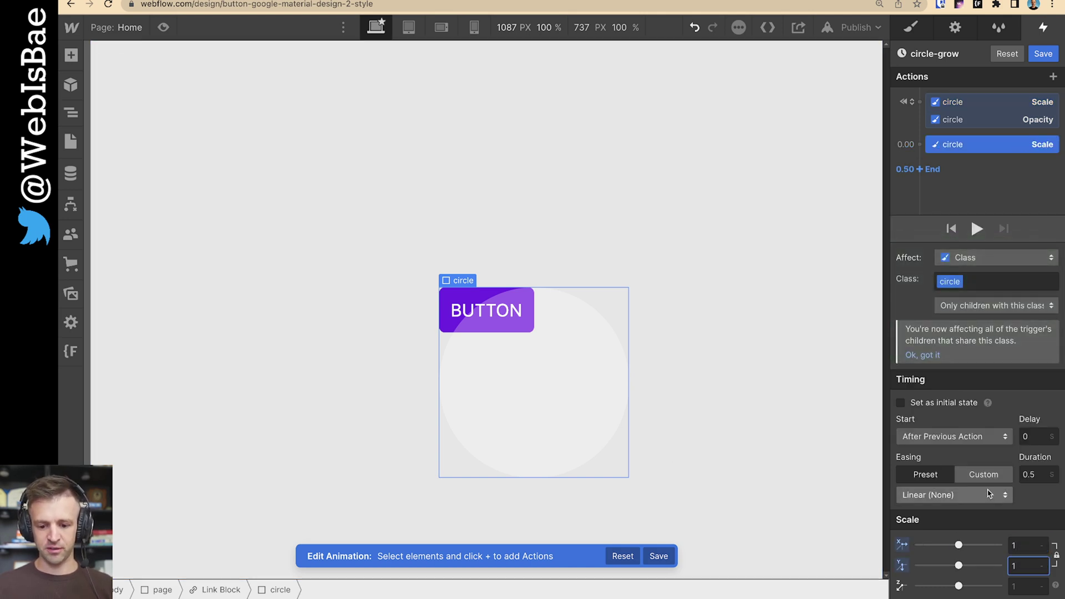
Add a 0% Opacity action for the circle running with the second Scale action, and play the circle-grow animation
click(919, 144)
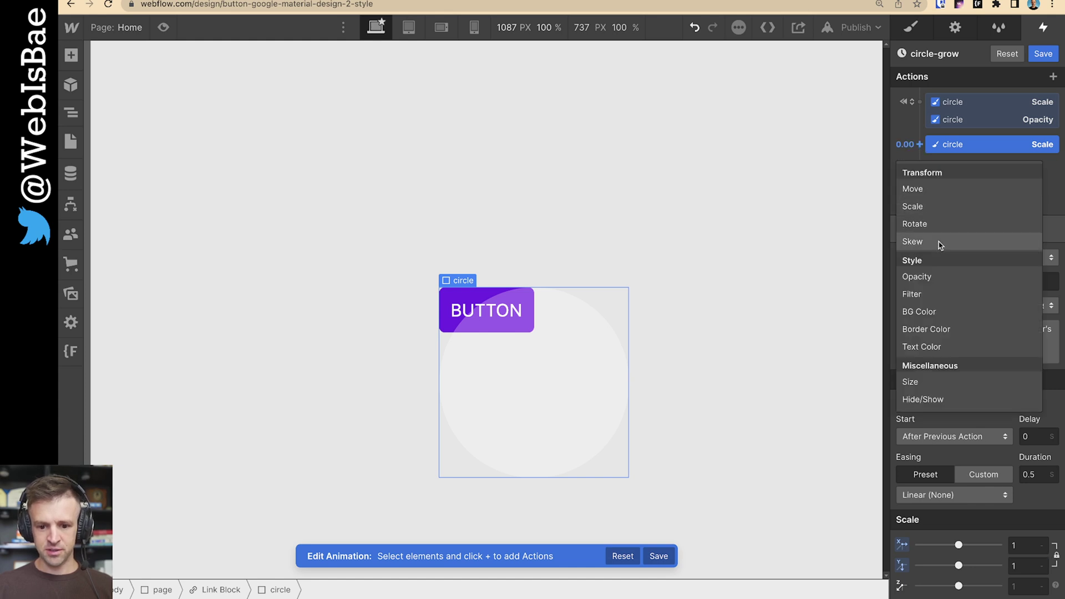
click(932, 276)
click(1029, 585)
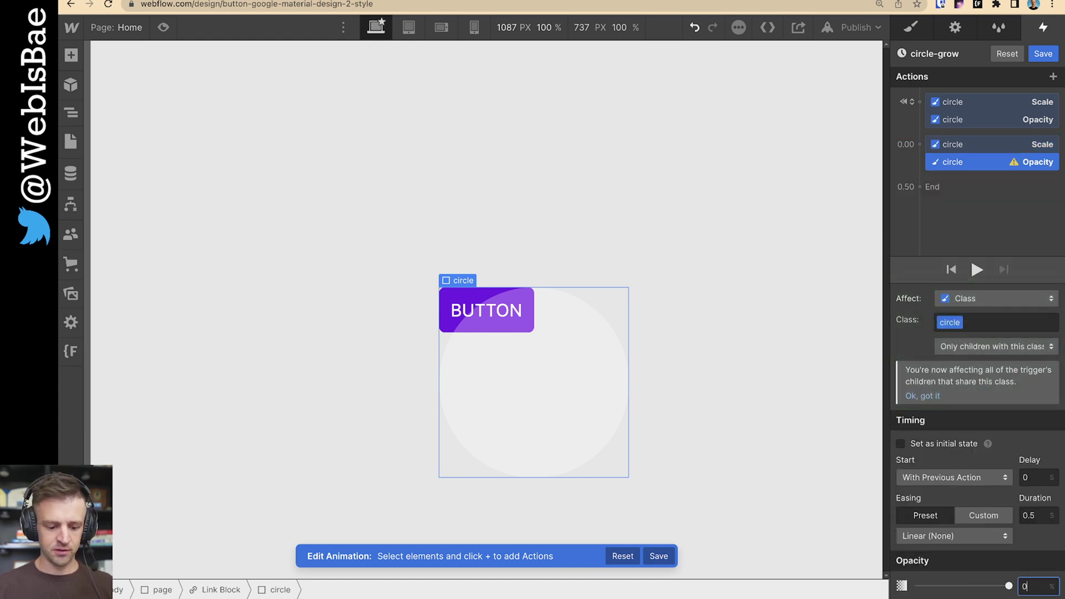
text(0)
key(Return)
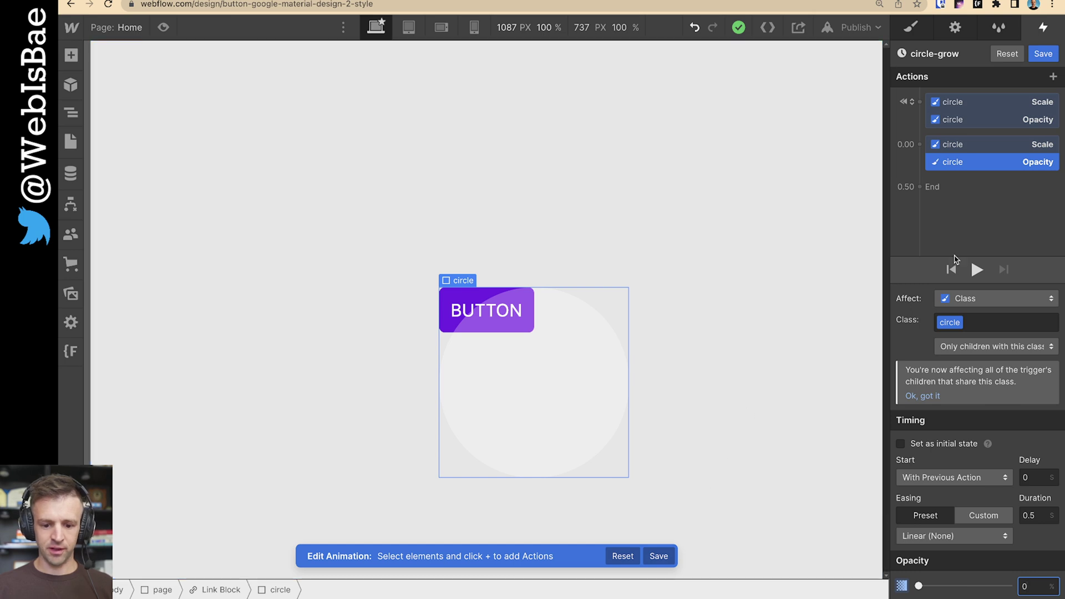
click(976, 270)
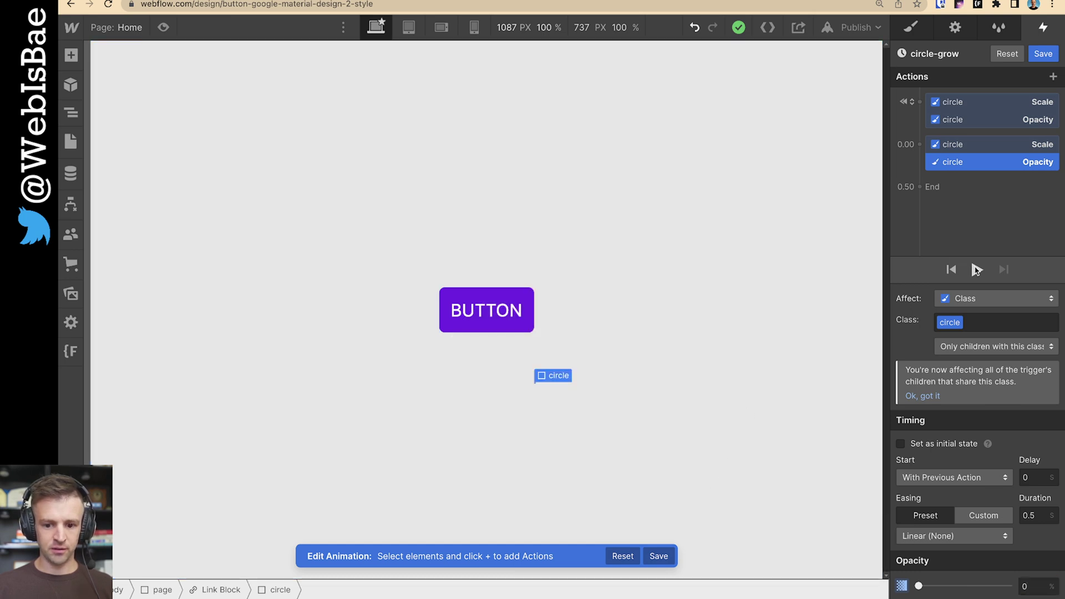
Add a Scale action for the circle at the end of the circle-grow timeline, with X and Y at 0
click(937, 188)
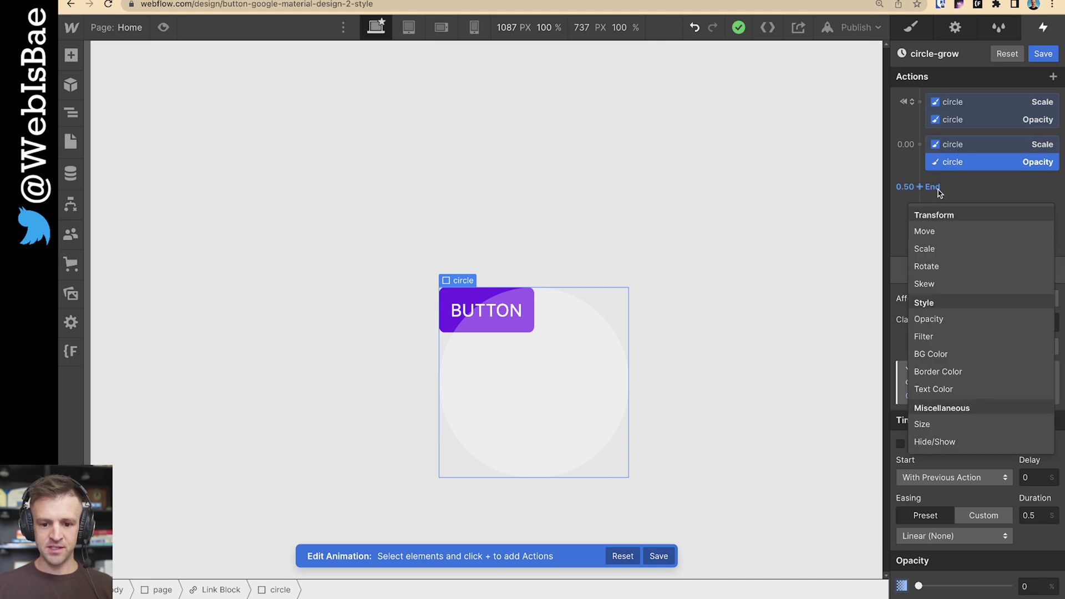
click(945, 257)
click(1025, 544)
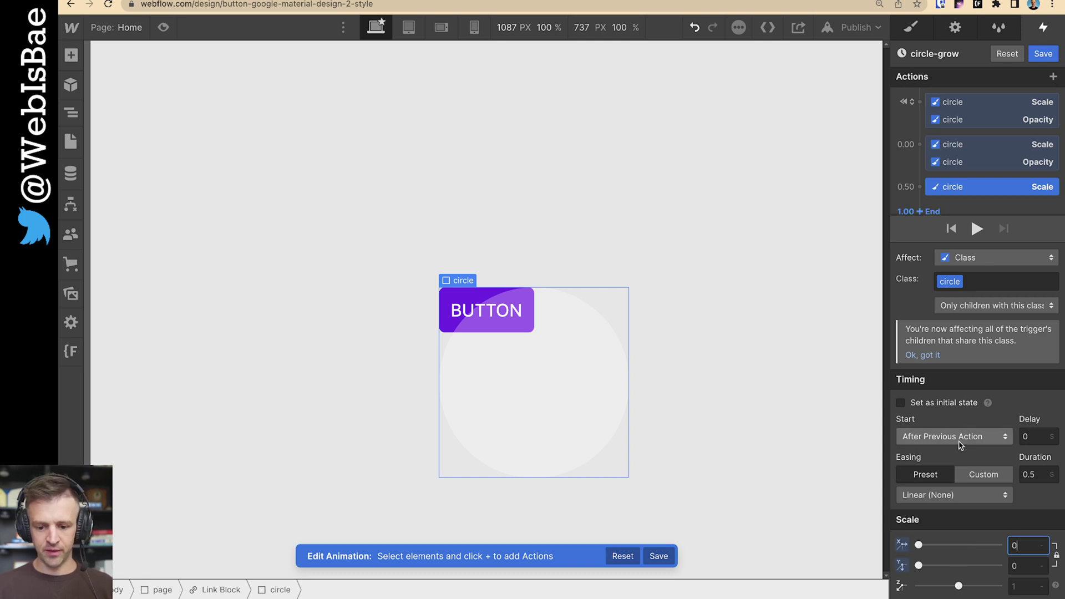
Add a 100% Opacity action for the circle running with the last Scale action
click(925, 188)
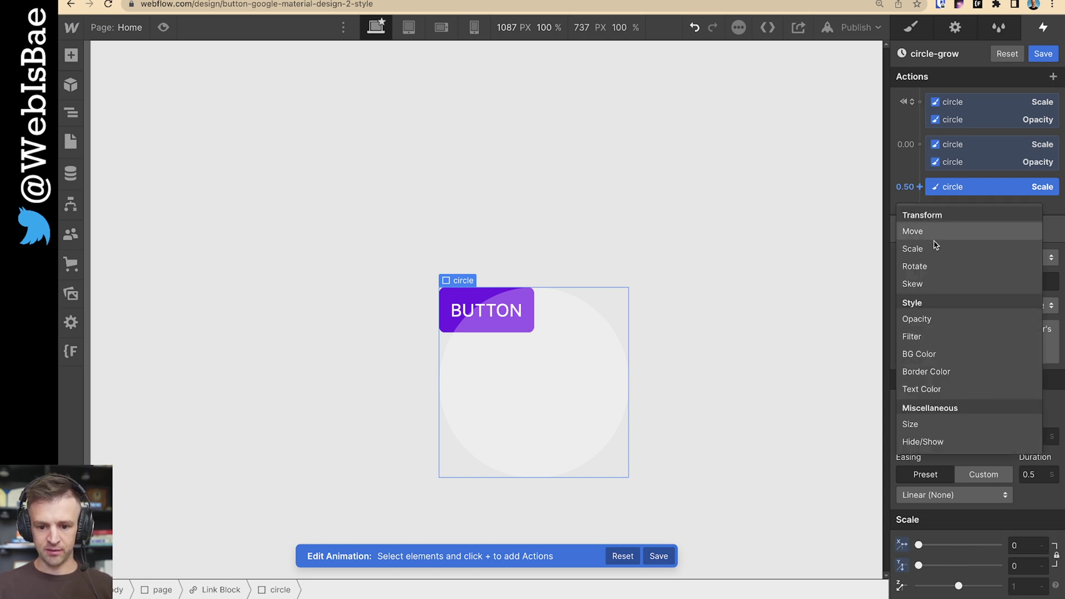
click(941, 324)
click(1025, 587)
text(1)
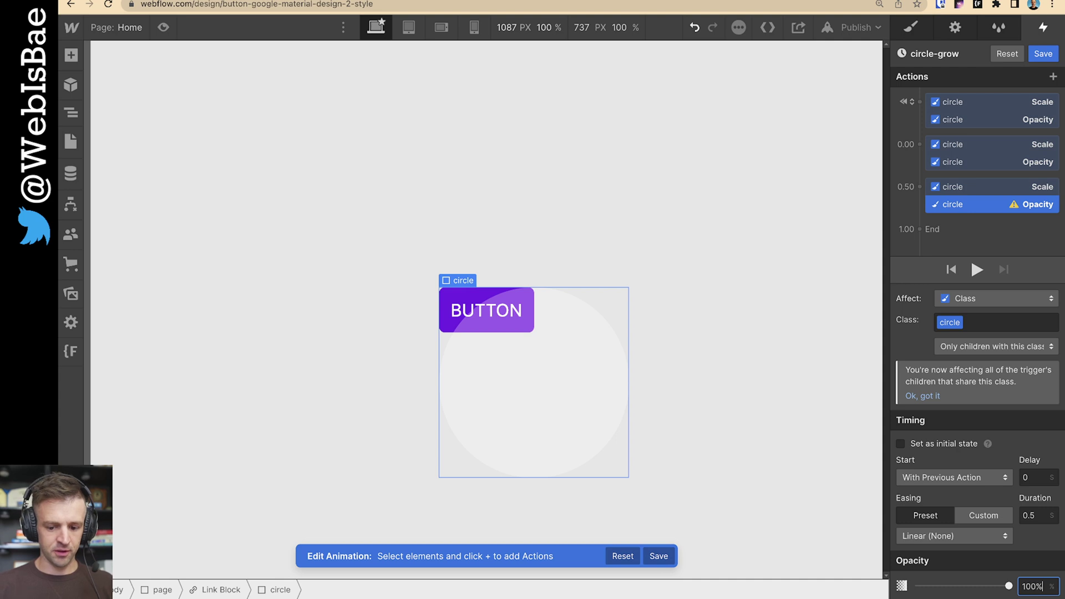
text(00%)
Set the duration of the last Scale and Opacity actions together to 0 seconds and save the circle-grow animation
shift+click(974, 189)
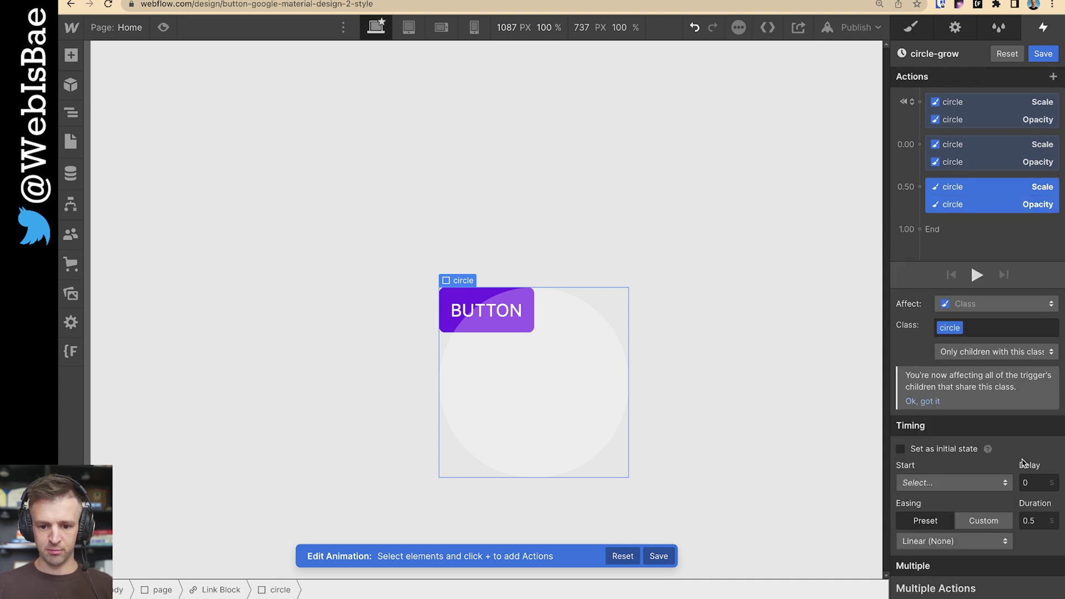
click(1036, 521)
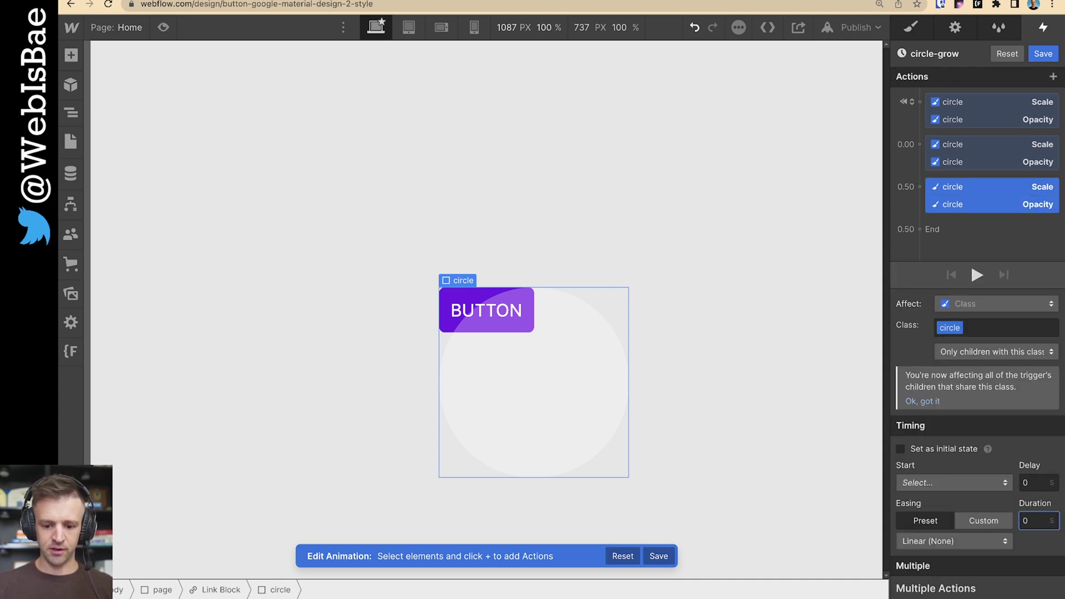
text(0)
click(1043, 53)
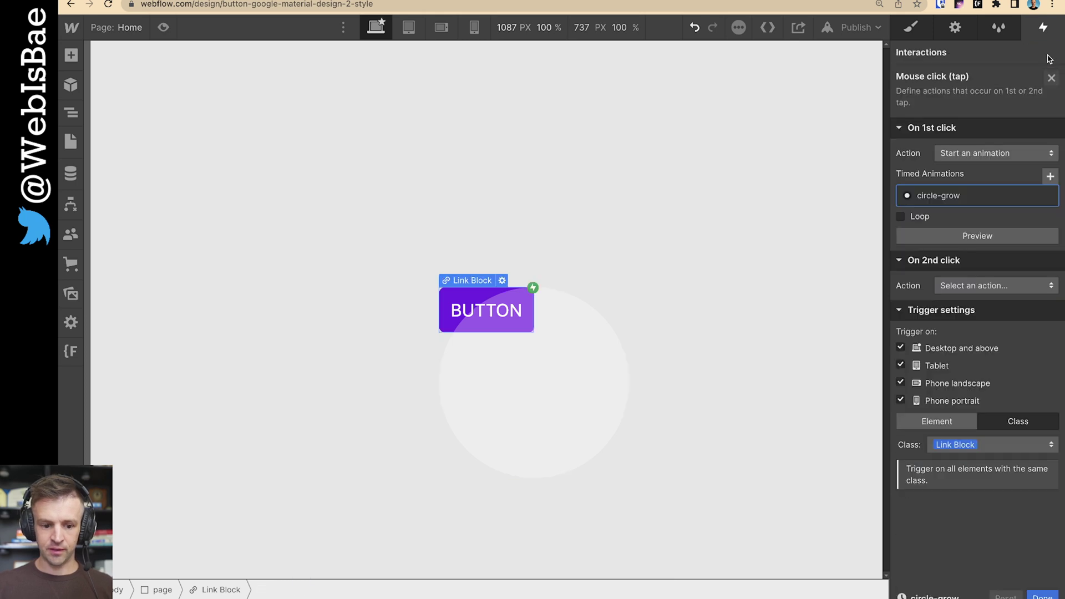
Preview the page and test the click animation at several spots on the button, returning to the design view
click(163, 27)
click(527, 308)
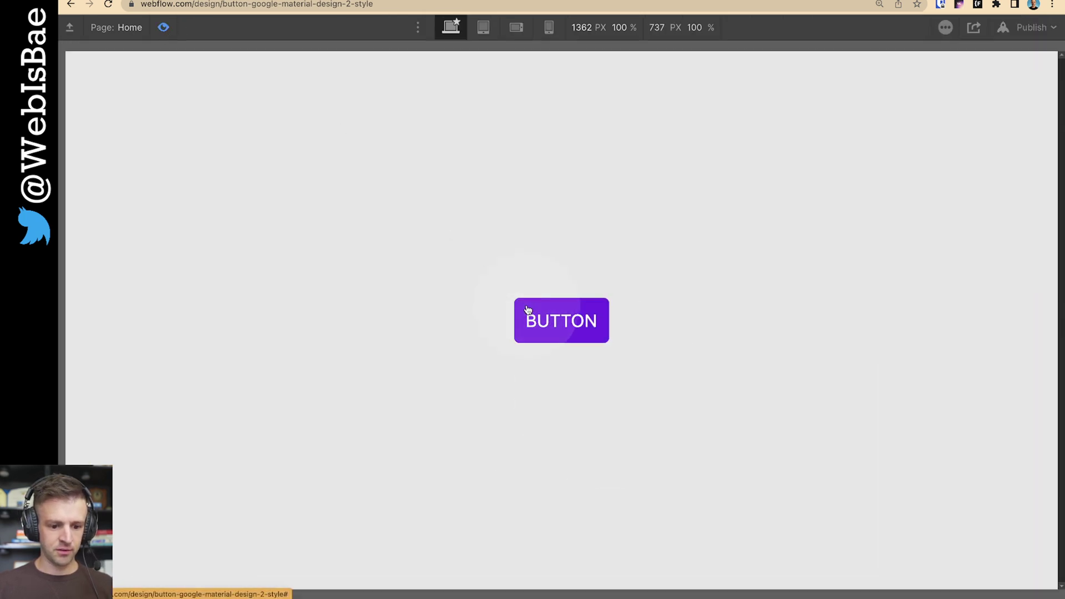
click(587, 331)
click(590, 313)
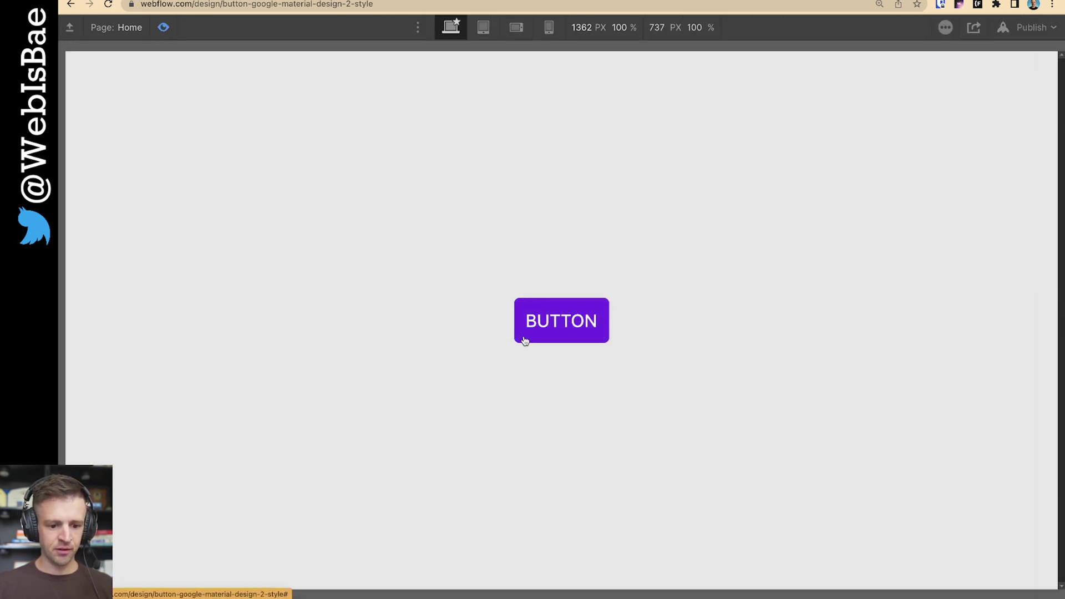
click(521, 336)
click(589, 311)
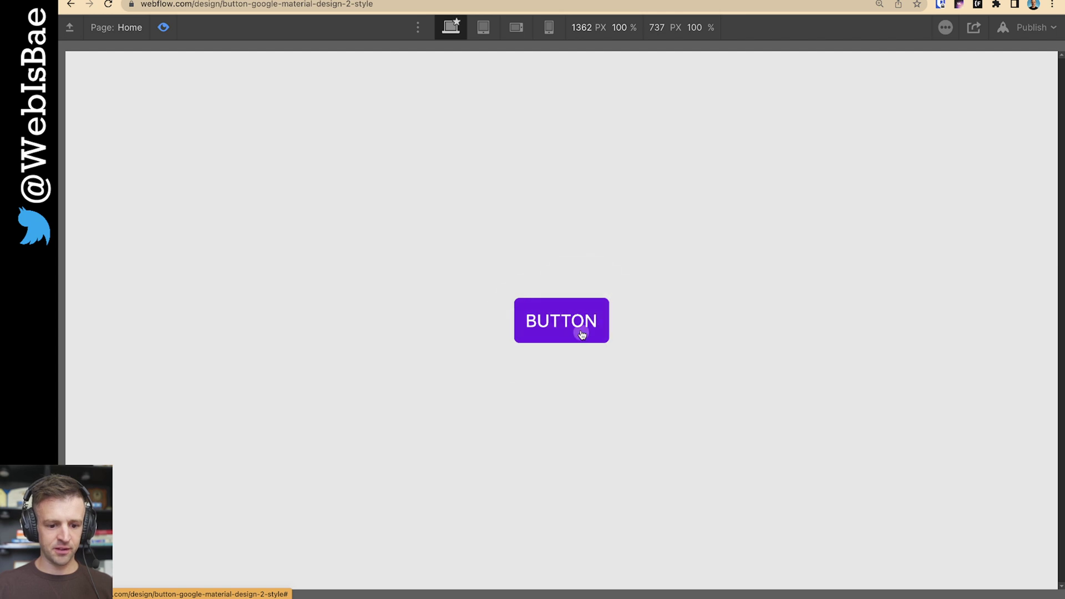
click(163, 27)
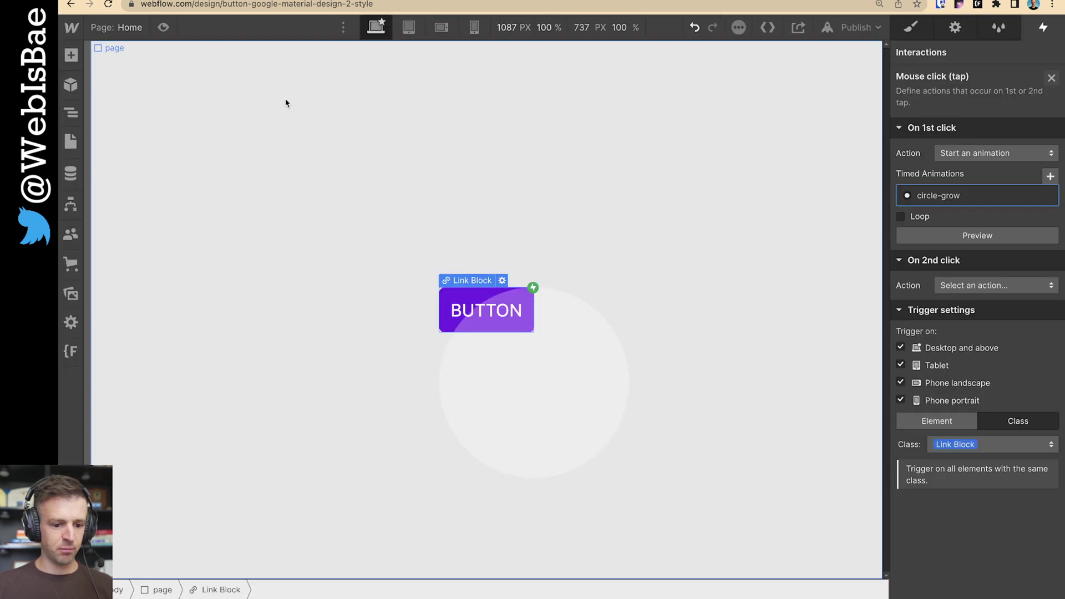
Set the Link Block's overflow to hidden and check the button in the preview
click(911, 27)
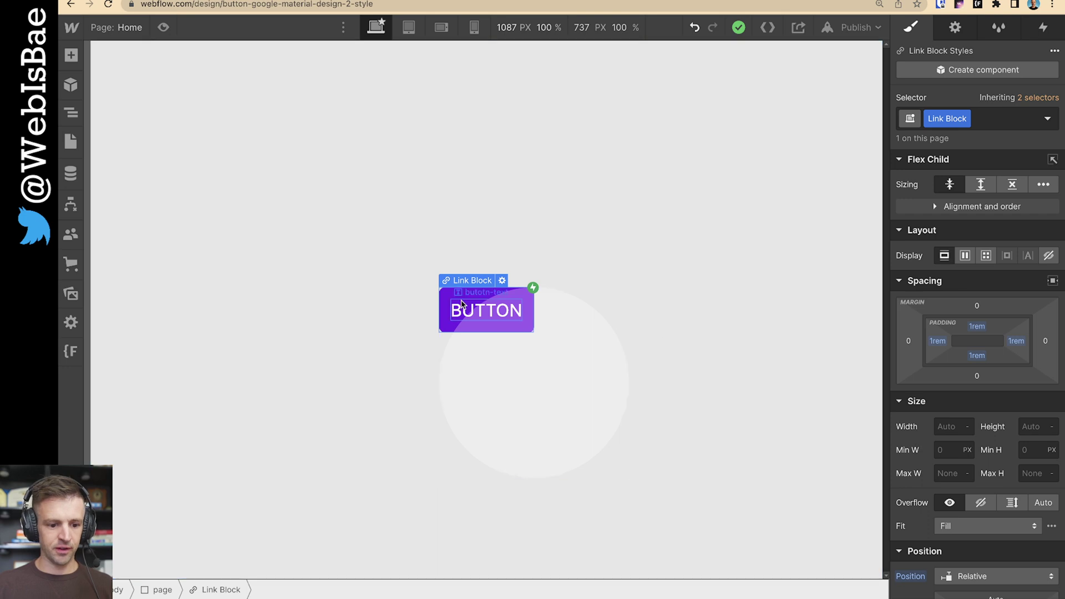
click(980, 503)
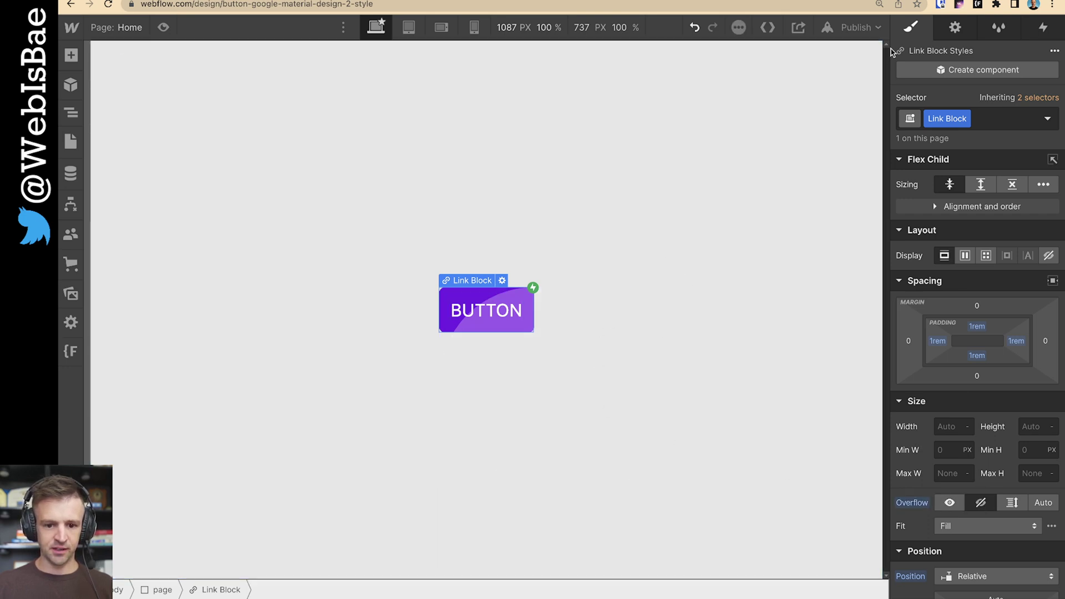
click(163, 27)
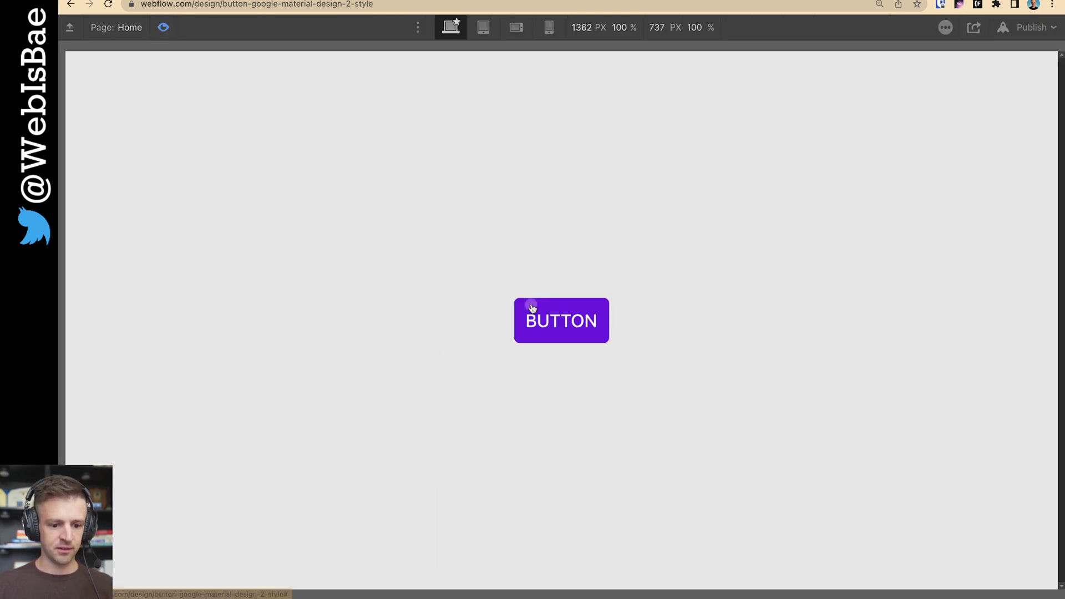
click(163, 28)
Publish the site to the selected webflow.io domain
click(821, 31)
click(812, 207)
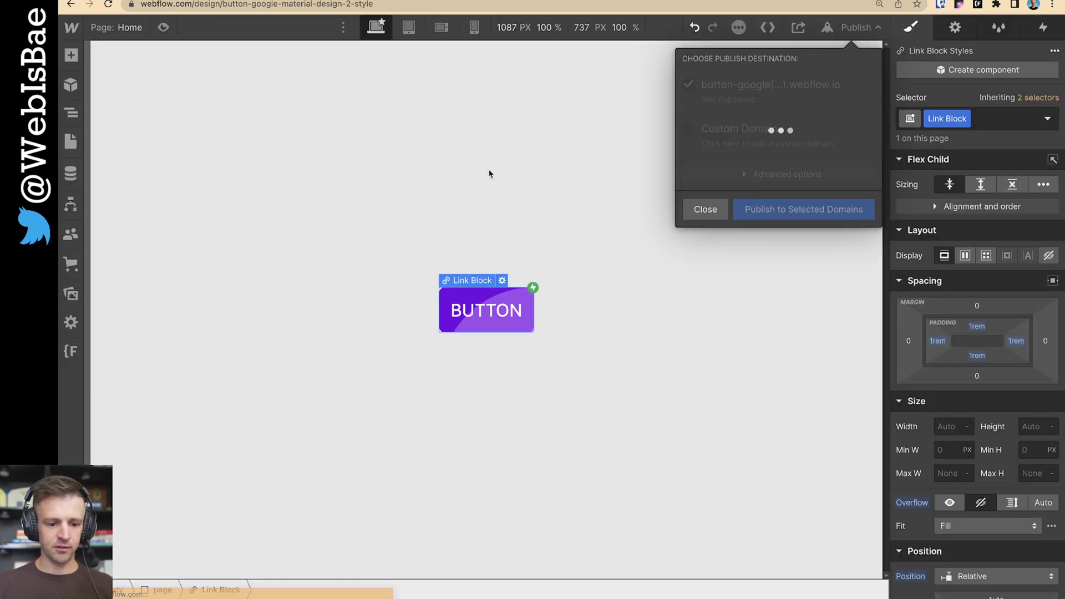
Collapse the Link Block in the page's element tree and duplicate it
key(z)
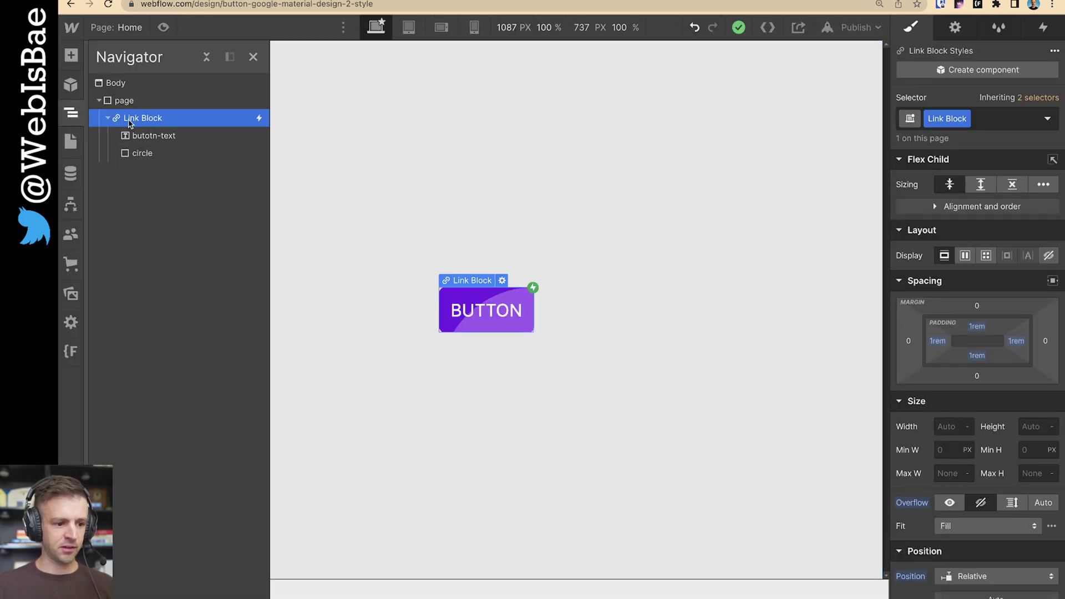
click(108, 118)
key(super+d)
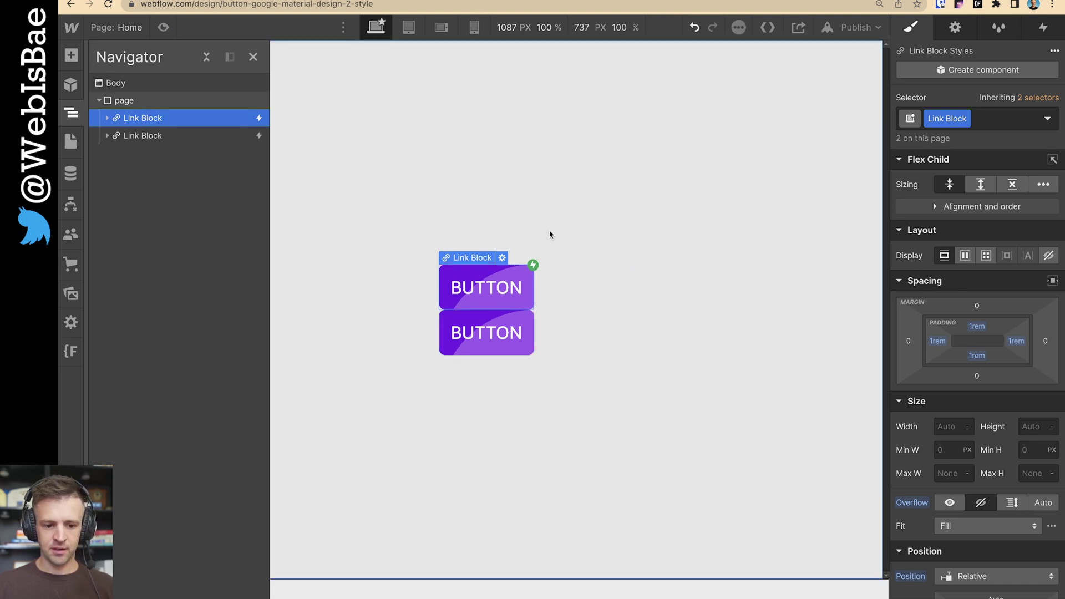
Set the Link Block class's bottom margin to 2rem to space the two buttons apart
click(979, 379)
click(1029, 398)
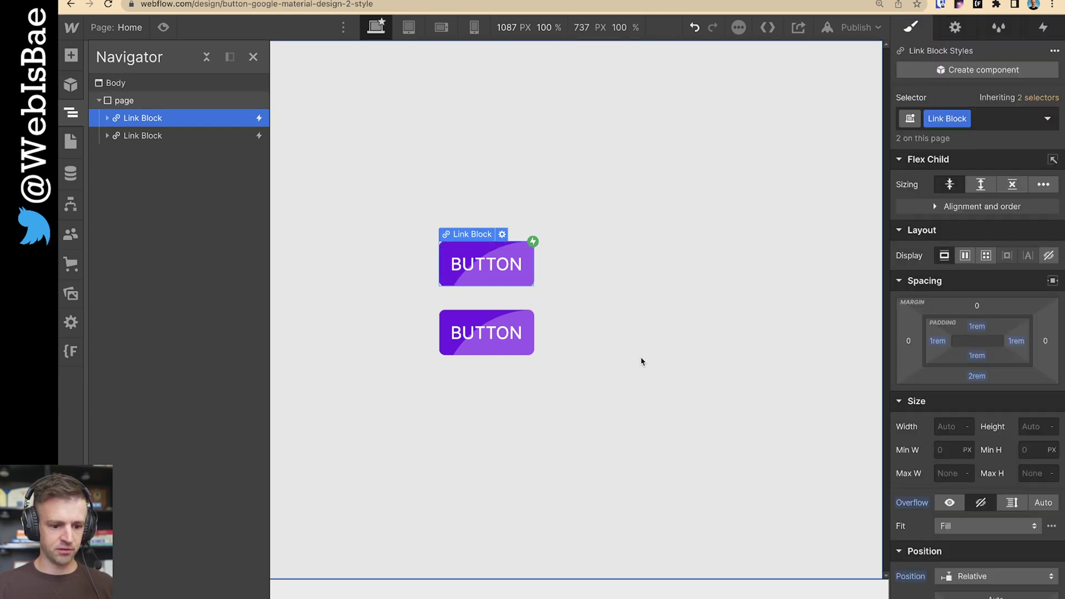
click(641, 361)
Preview the page with both buttons and test the click animation on the upper one, returning to the design view
click(163, 27)
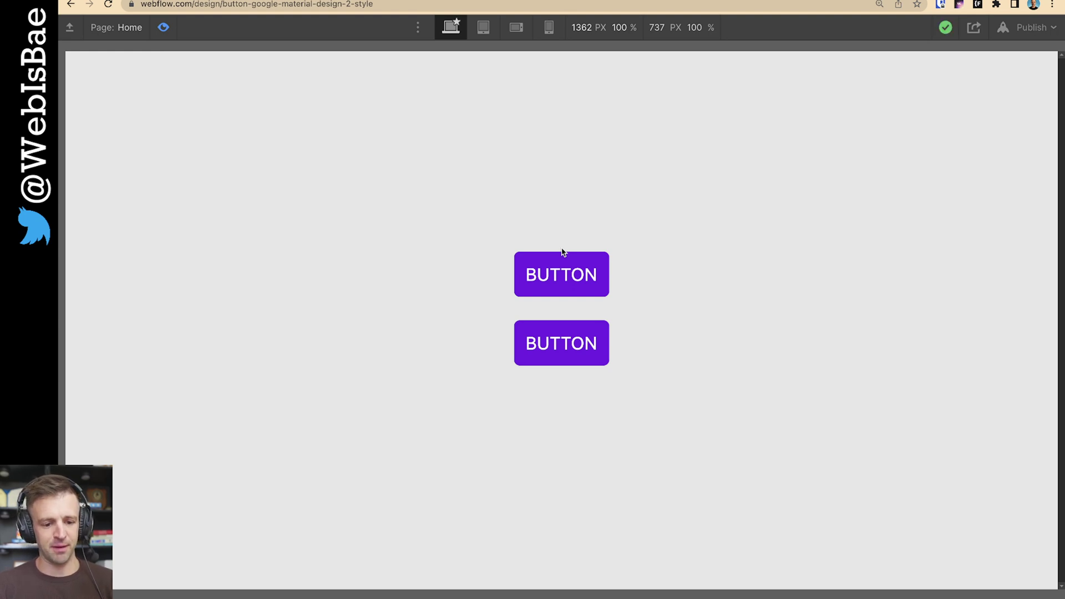
click(586, 265)
click(543, 282)
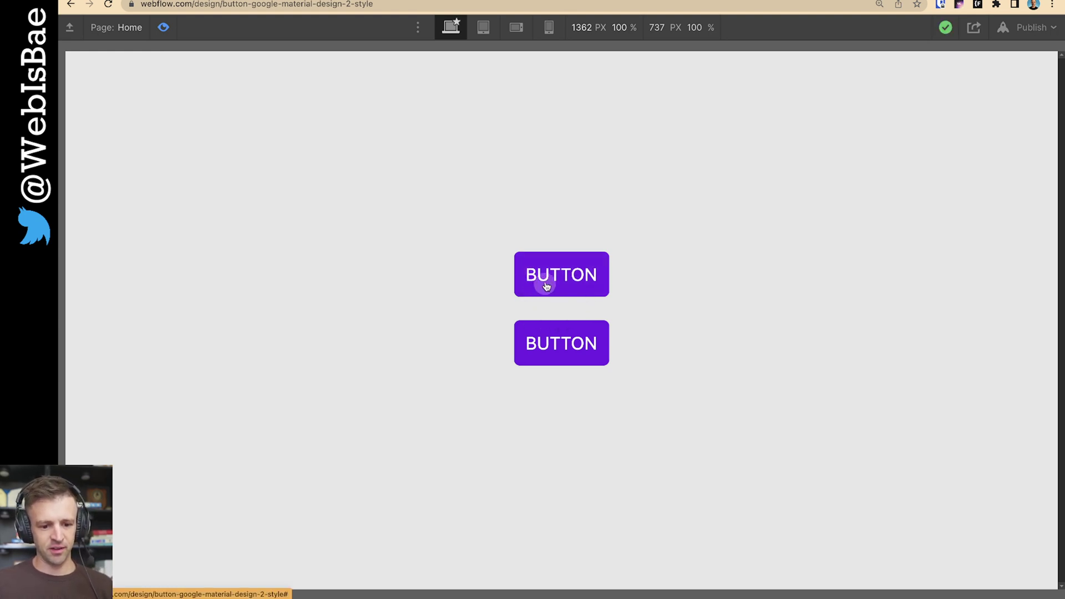
click(585, 288)
click(583, 289)
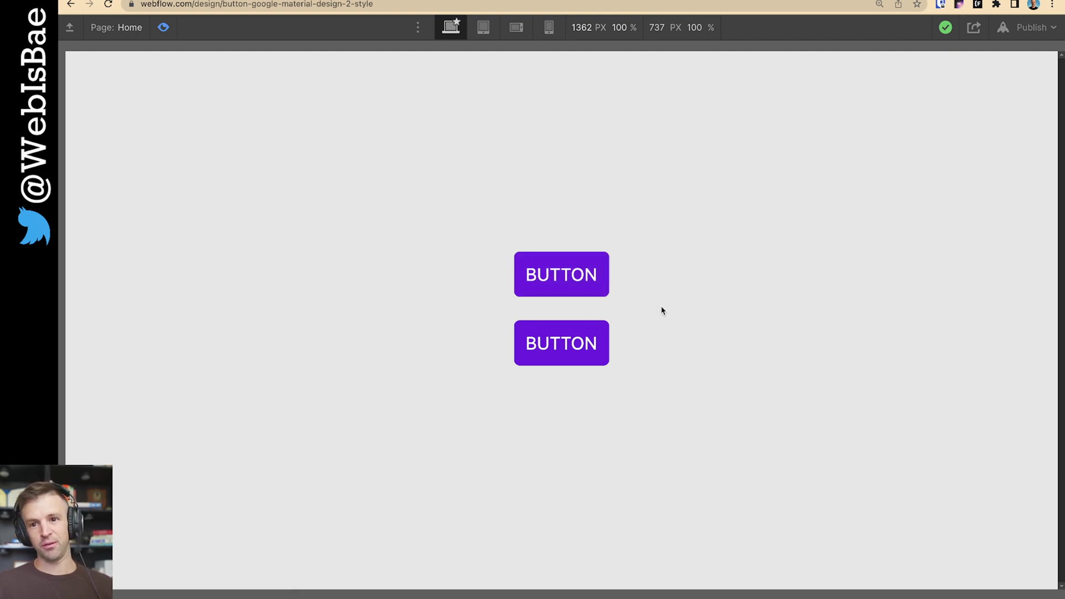
click(164, 34)
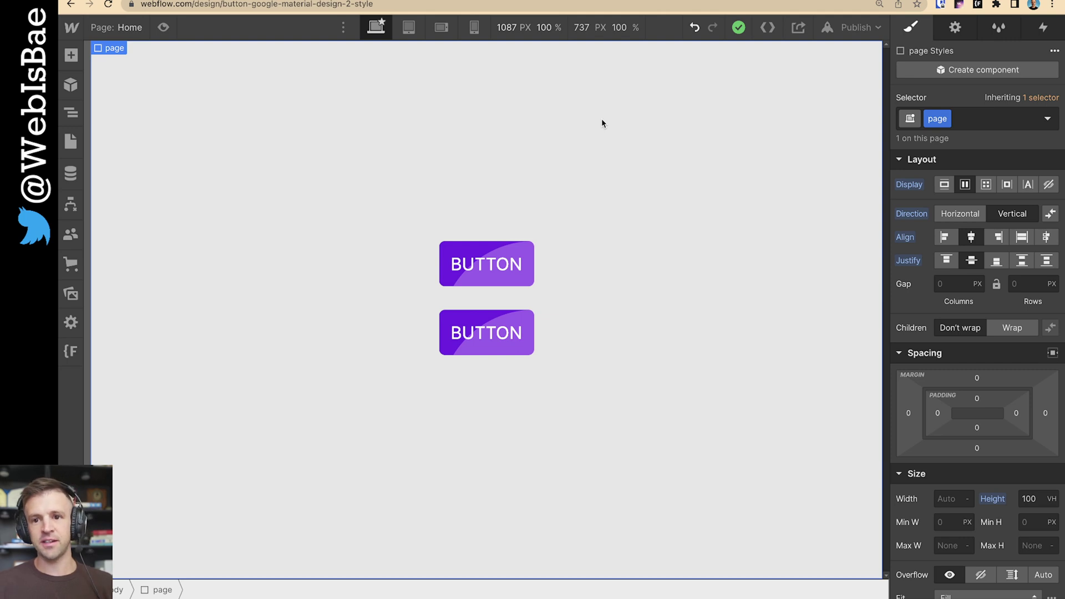